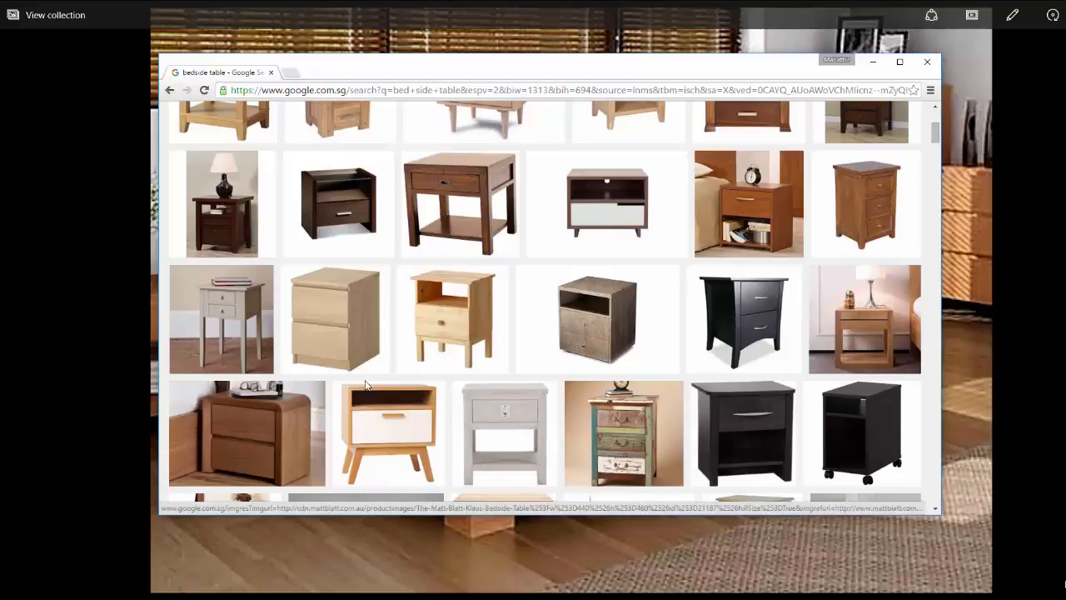
Look through the bedside table image results for design references, and put the browser window away.
scroll(503, 392, down, 1)
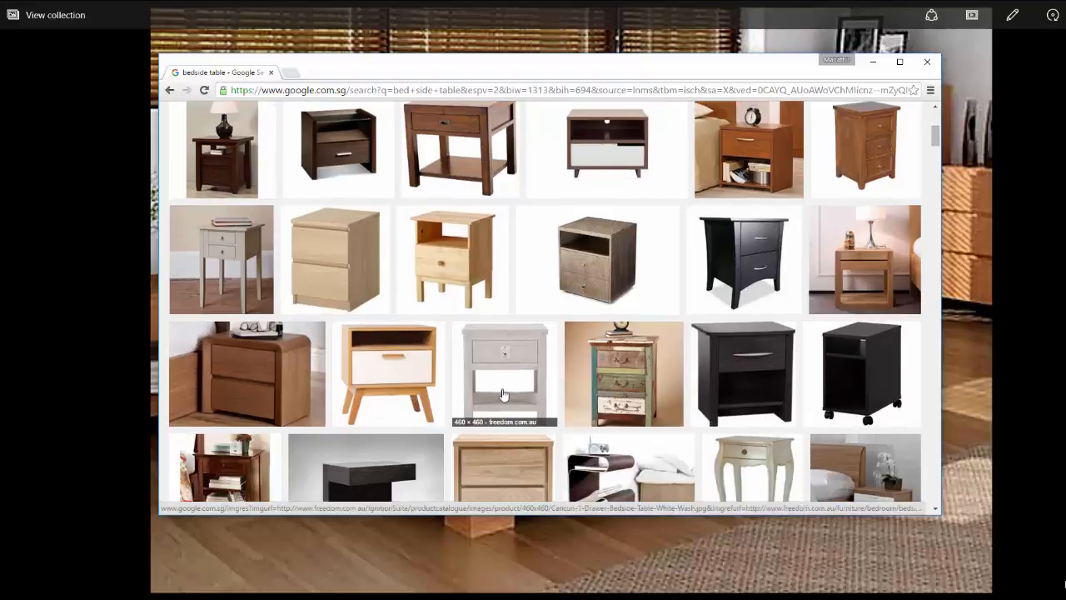
scroll(475, 421, down, 1)
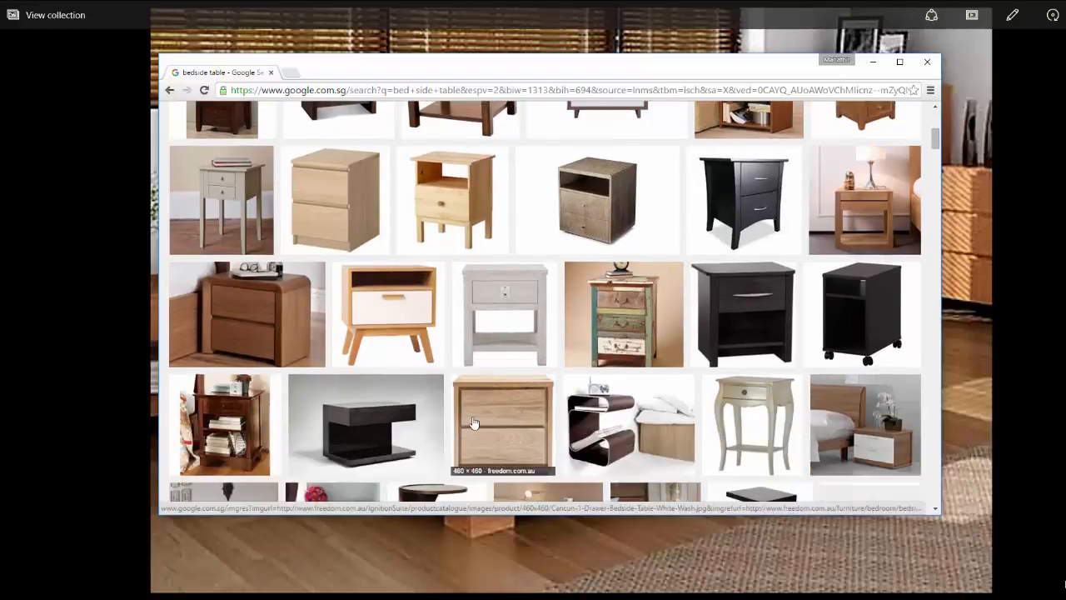
scroll(472, 422, down, 1)
scroll(472, 422, down, 1)
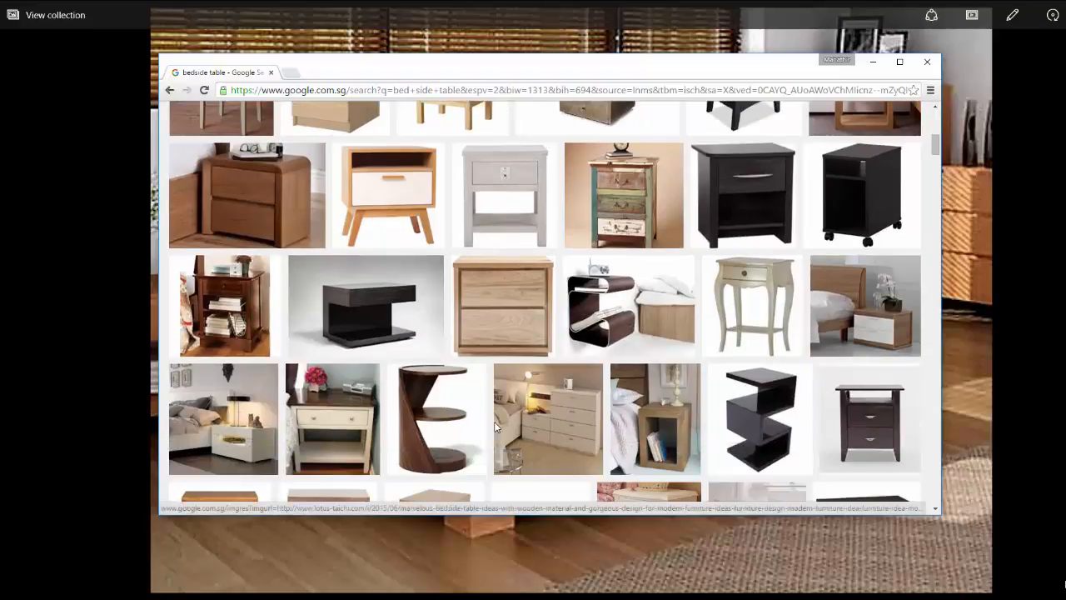
scroll(490, 425, down, 1)
scroll(489, 426, down, 1)
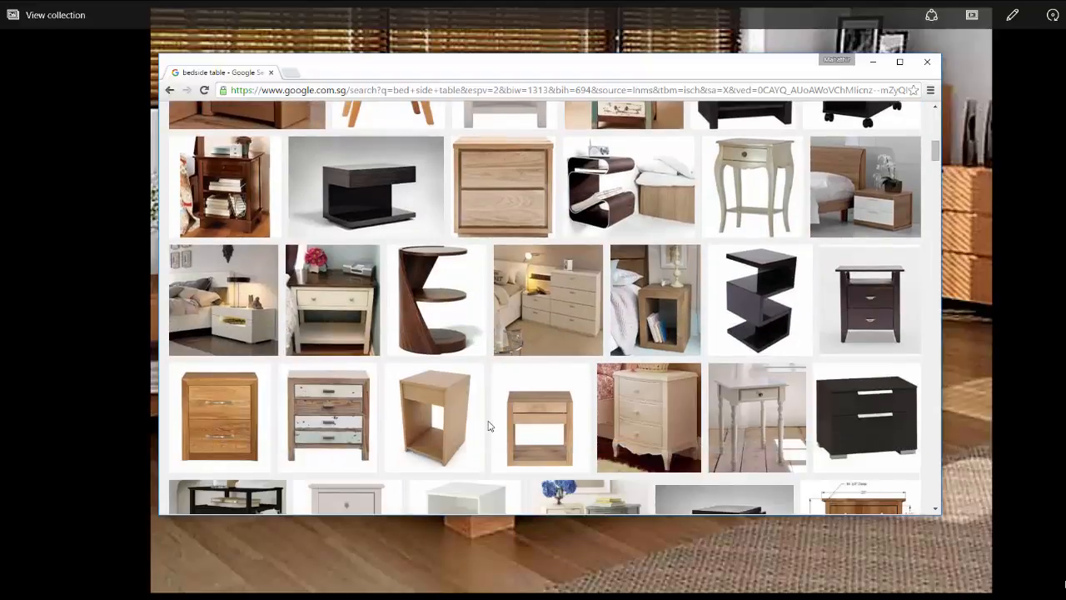
click(873, 62)
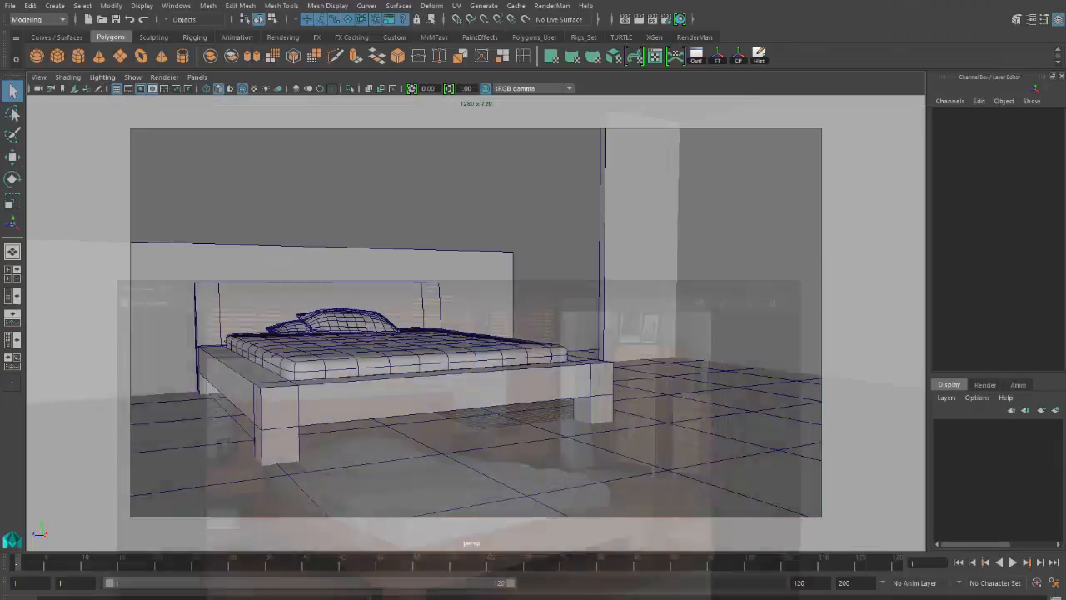
Toggle the wireframe-on-shaded display of the bedroom scene off and back on.
alt+drag(552, 393, 531, 395)
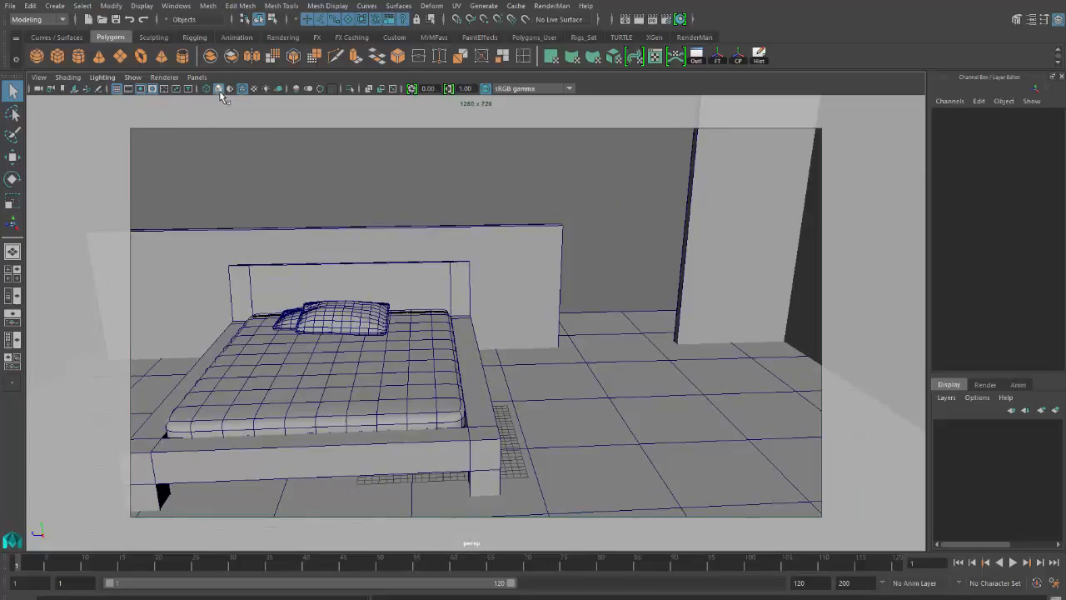
click(242, 89)
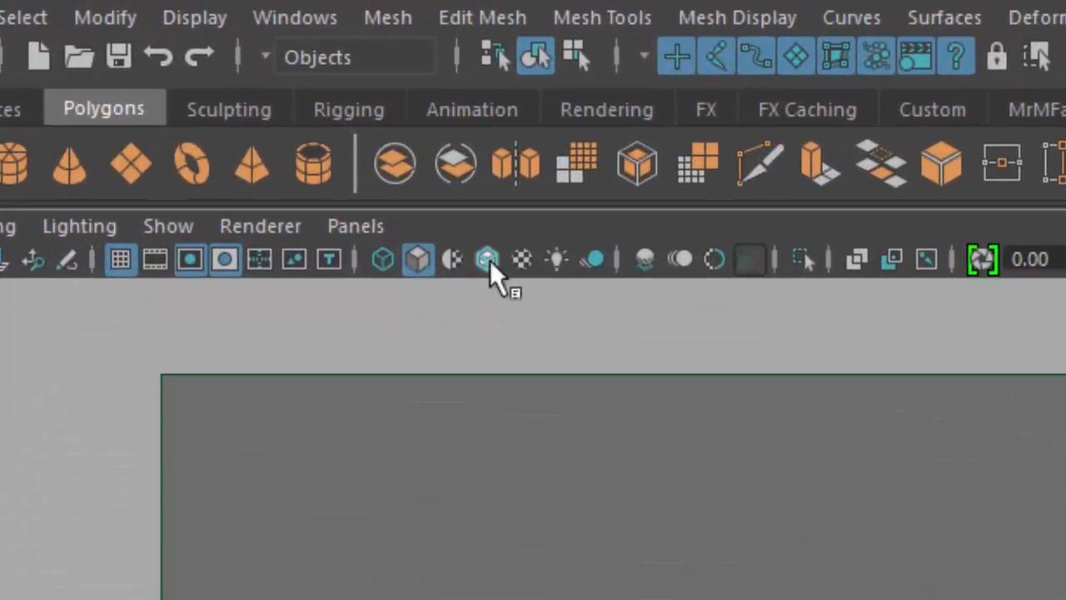
click(487, 259)
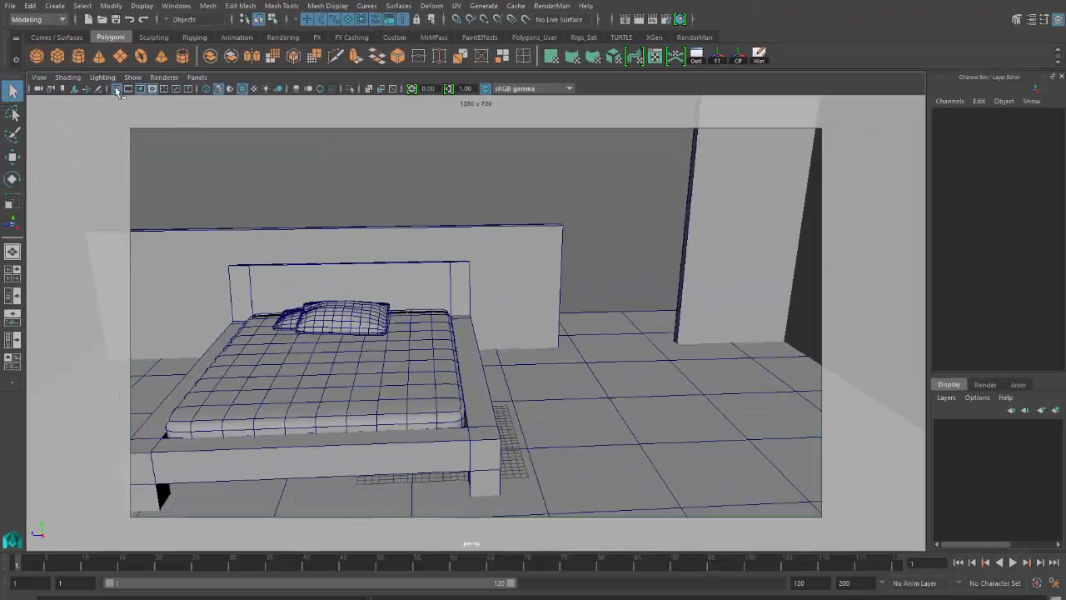
Create a polygon cube and move it beside the head of the bed, to about X -31.5, Y 9, Z -17.3.
click(523, 380)
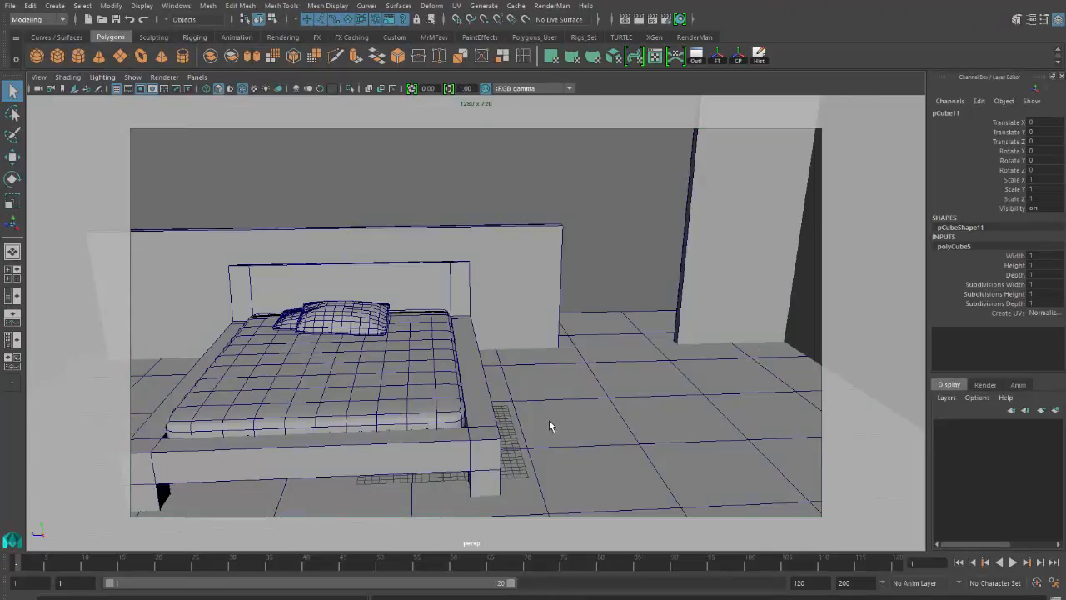
key(w)
drag(470, 438, 476, 433)
drag(541, 464, 512, 291)
drag(480, 328, 496, 325)
Save the scene and accept the student version notice.
key(q)
key(ctrl+s)
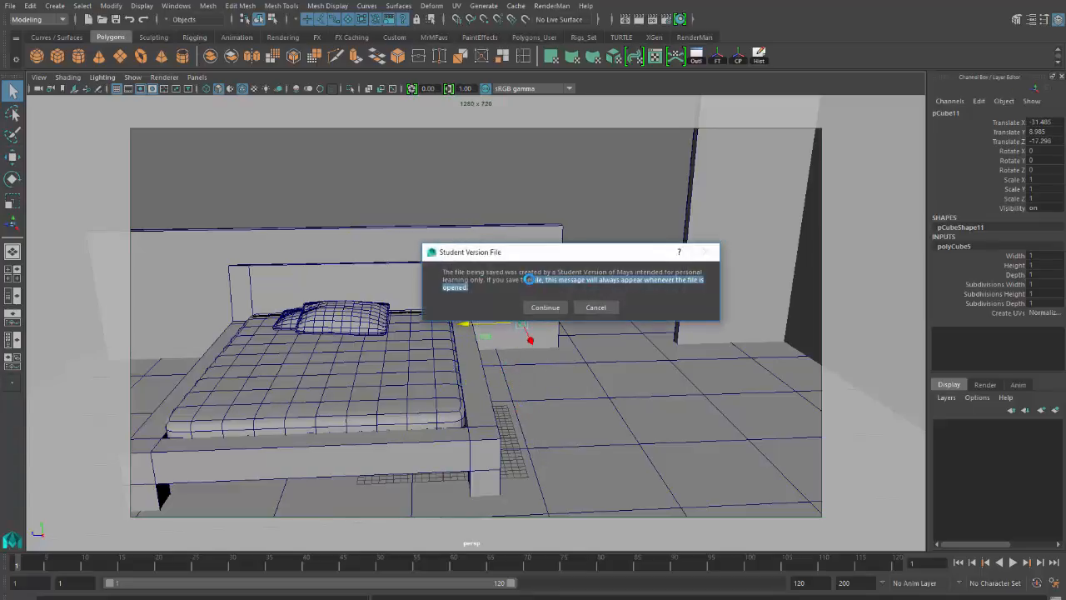
click(546, 308)
Raise the cube to about Y 11.2 and shift it along Z to about -16.
key(w)
drag(522, 305, 482, 316)
alt+drag(533, 362, 541, 377)
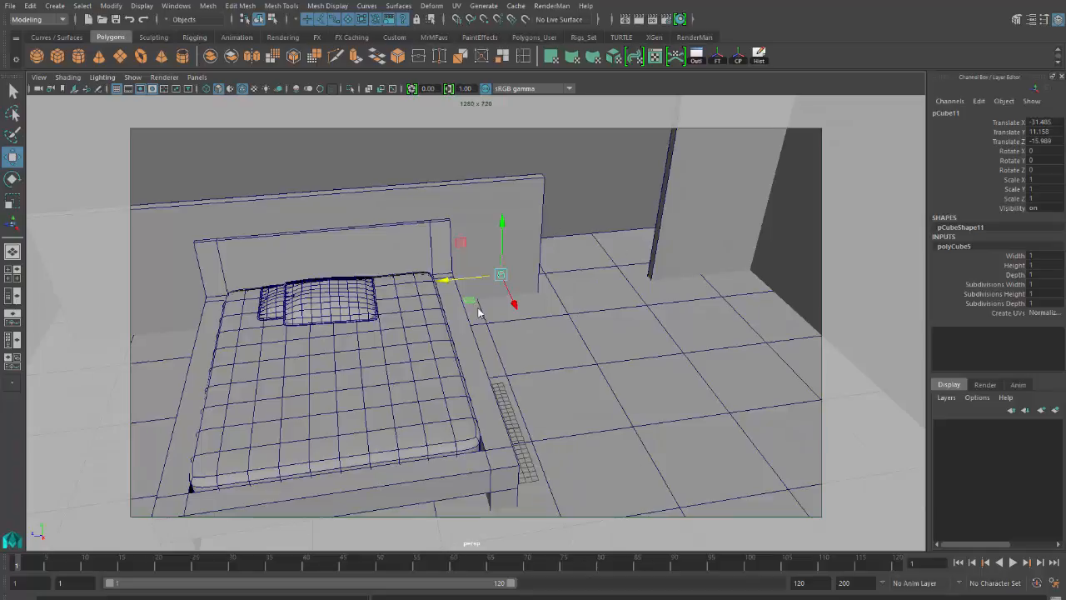
In the top view, hide the grid and move the cube near the wall panel behind the headboard, to about X -35.6, Z -18.3.
key(space)
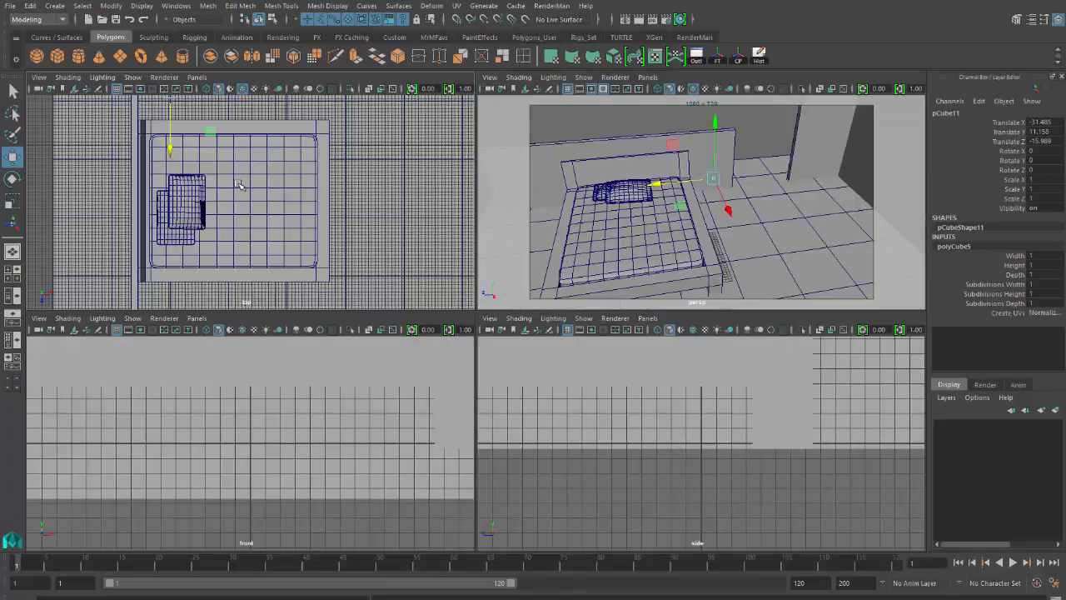
key(space)
alt+middle_drag(438, 283, 523, 433)
scroll(521, 422, up, 2)
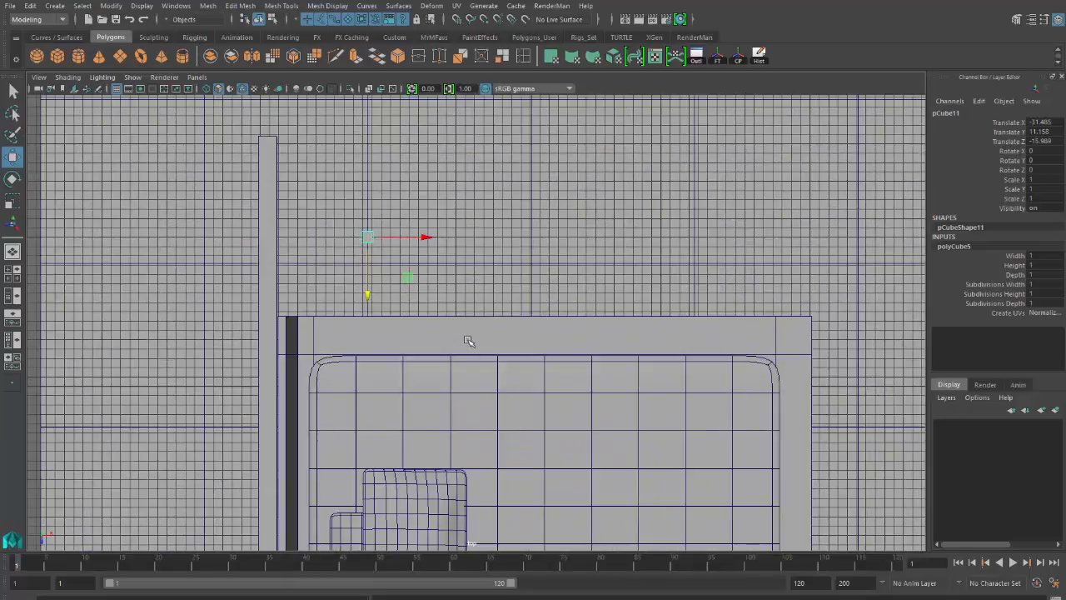
alt+middle_drag(470, 342, 459, 390)
drag(403, 327, 373, 314)
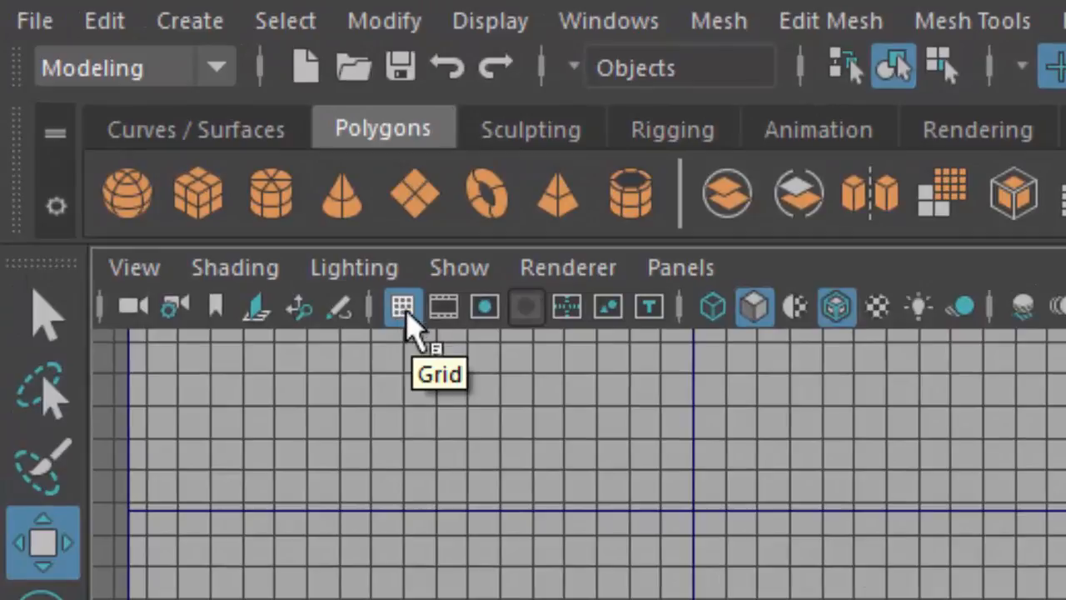
click(403, 308)
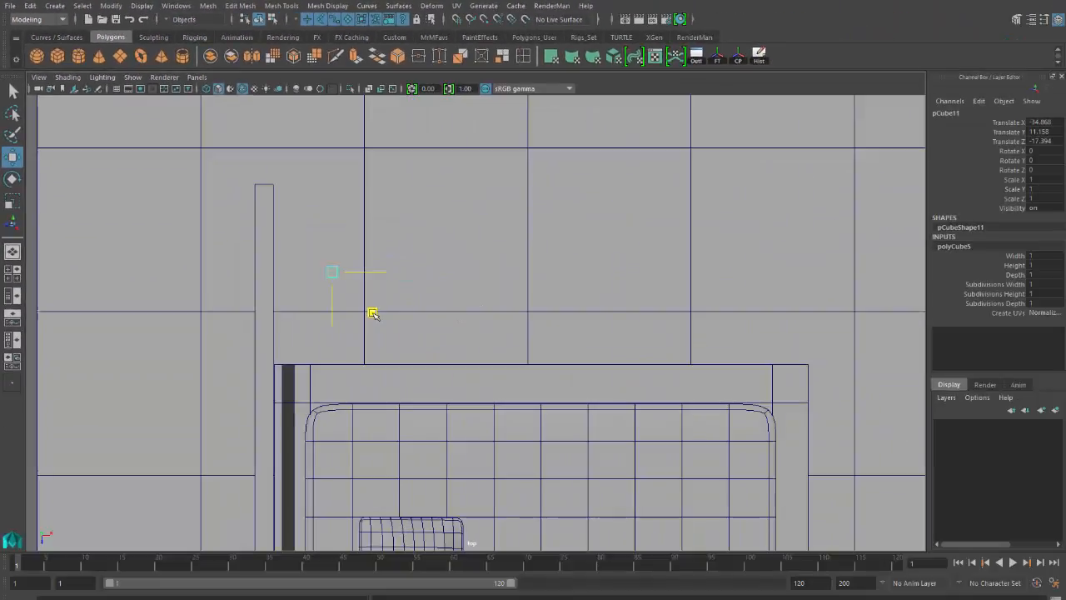
drag(372, 313, 367, 302)
alt+middle_drag(400, 326, 460, 313)
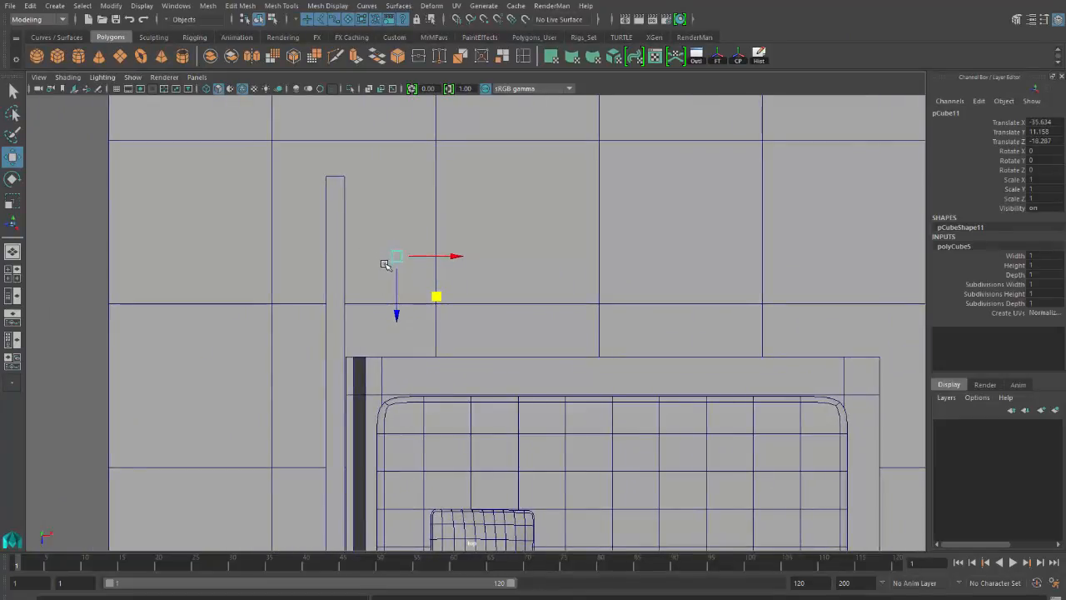
Scale the cube uniformly to about 6.8 and check the bedside tables in the bedroom reference photo.
key(r)
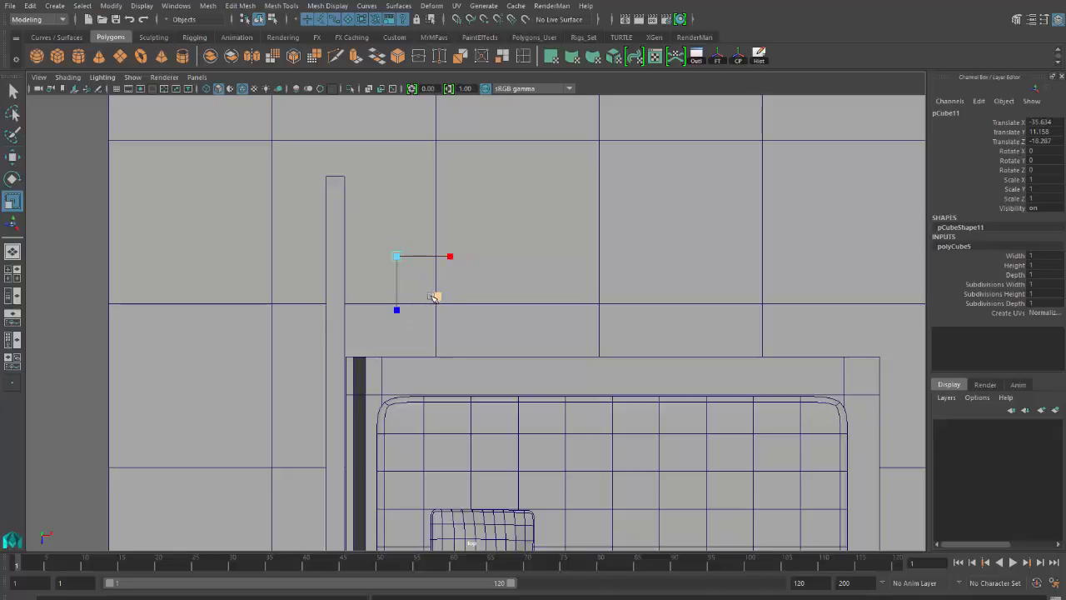
drag(405, 254, 444, 237)
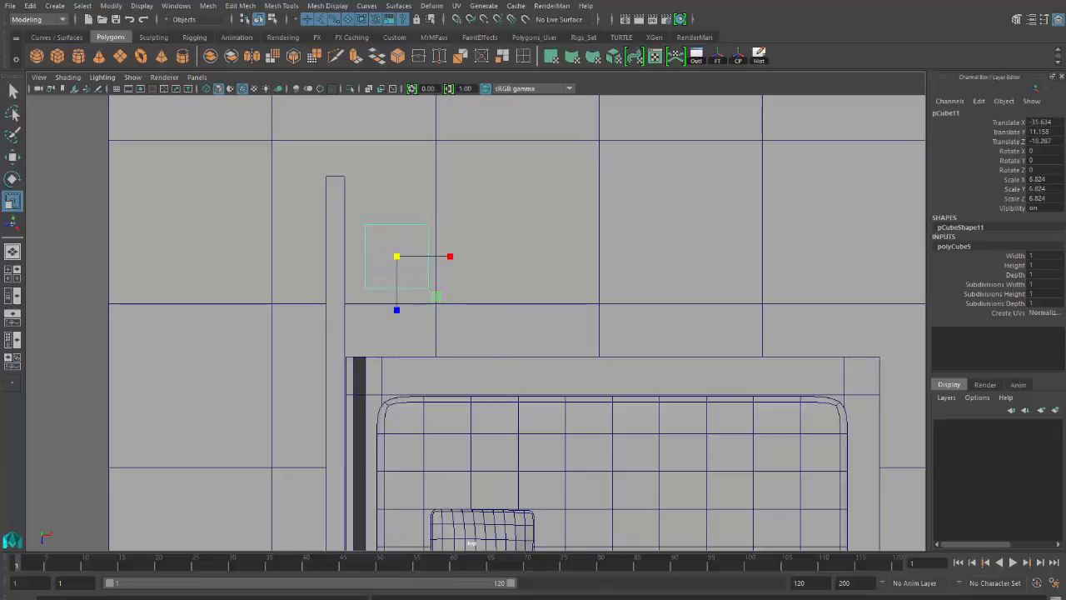
key(alt+Tab)
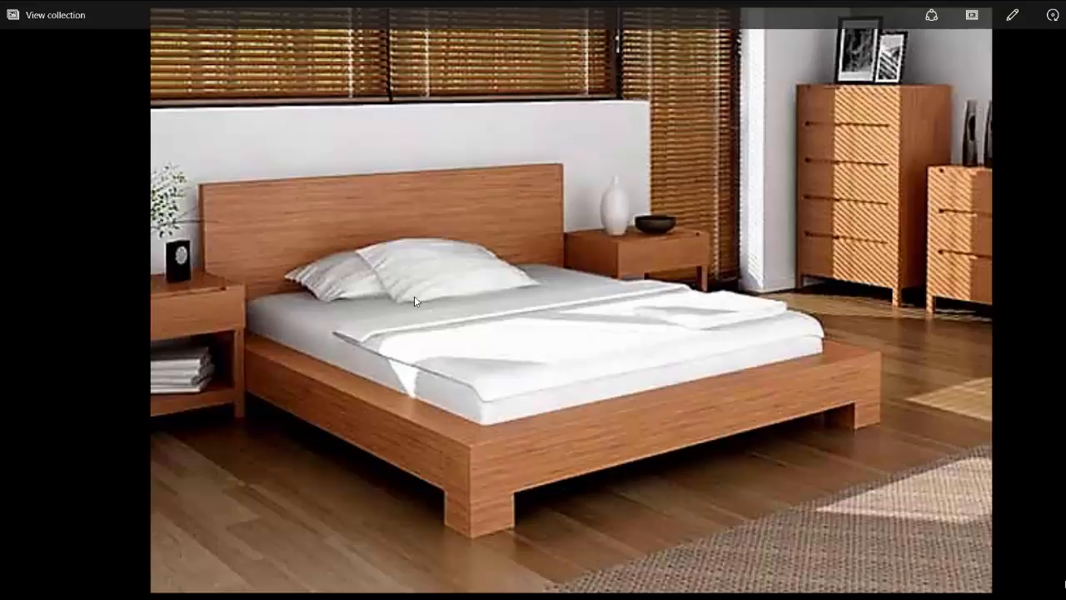
click(1041, 1)
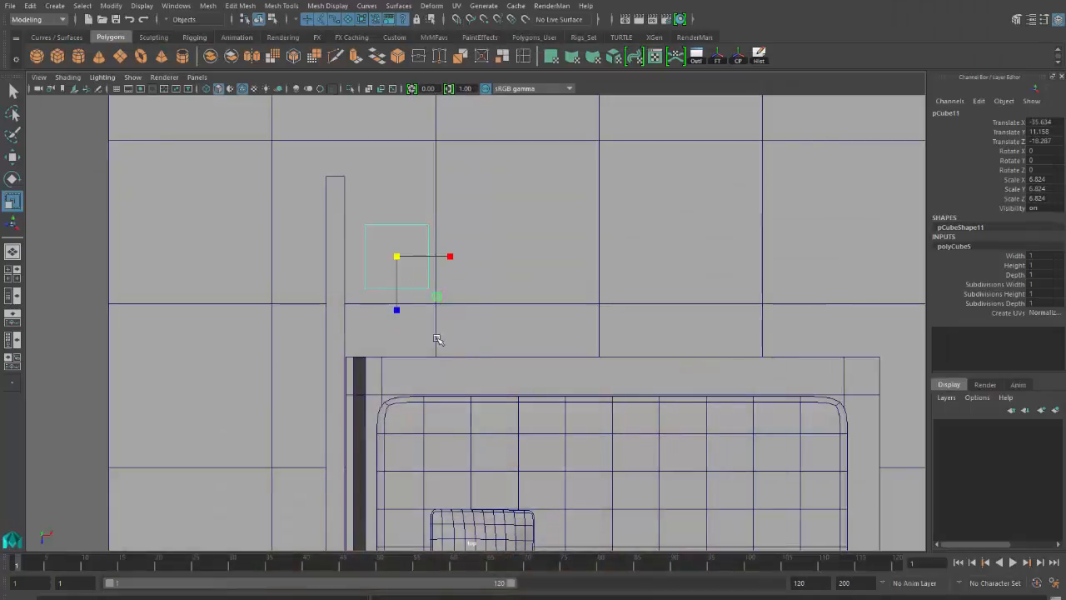
Move the cube along Z to about 7.2, next to the pillows on the bed.
scroll(479, 356, down, 1)
alt+middle_drag(499, 420, 485, 324)
key(w)
drag(399, 234, 400, 435)
alt+middle_drag(478, 387, 469, 286)
Scale the cube to about 14.5 in X and 9.3 in Y and Z, and move it to about X -32.1.
key(r)
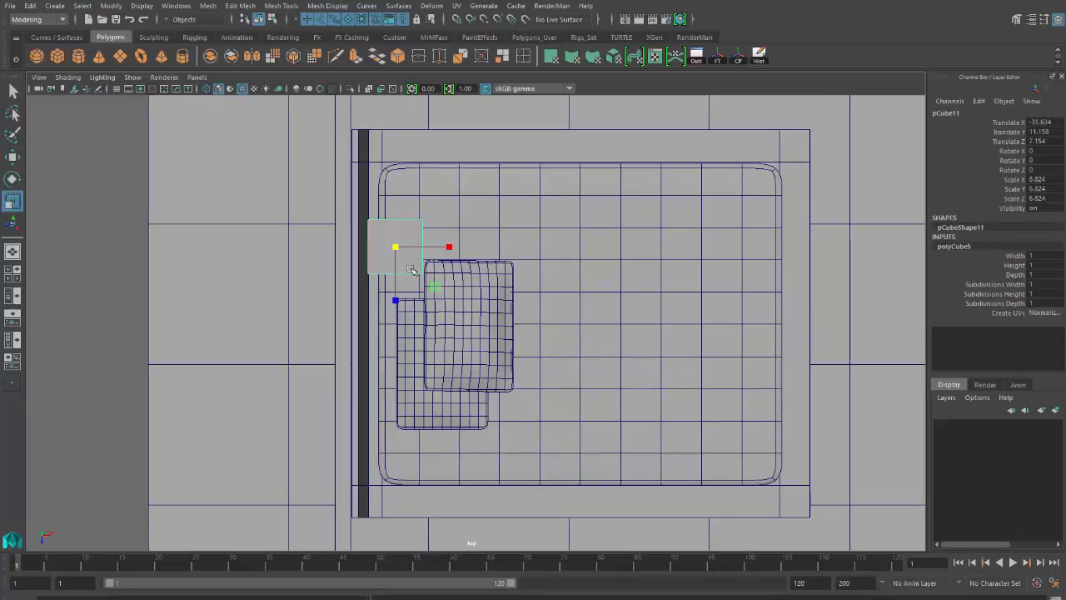
drag(399, 249, 472, 248)
key(w)
key(r)
key(w)
key(r)
key(w)
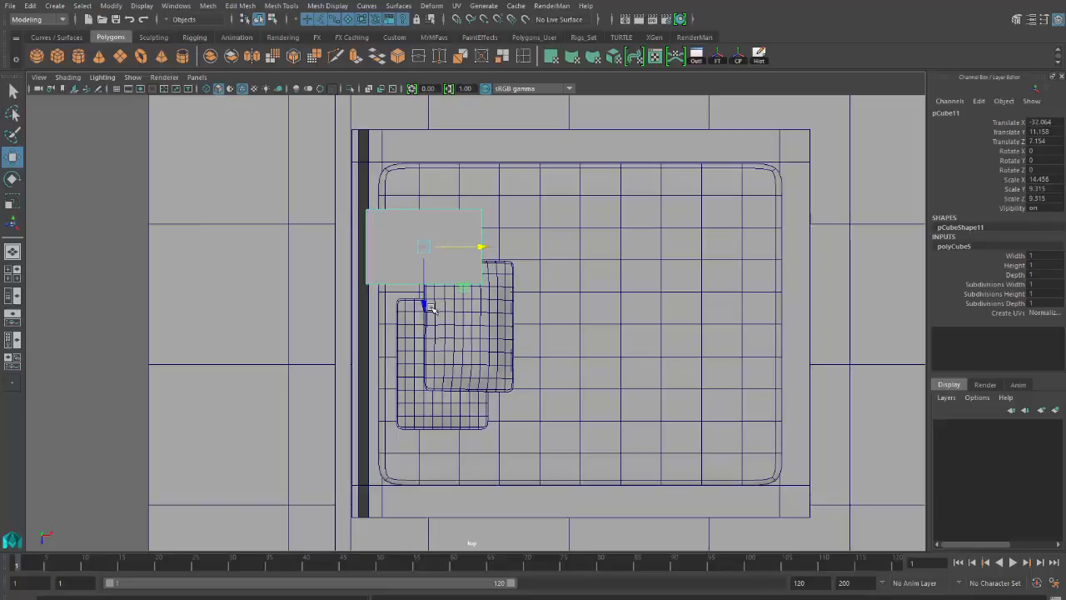
Move the cube off the bed along Z to about -17.5, beside the bed frame.
drag(425, 303, 432, 245)
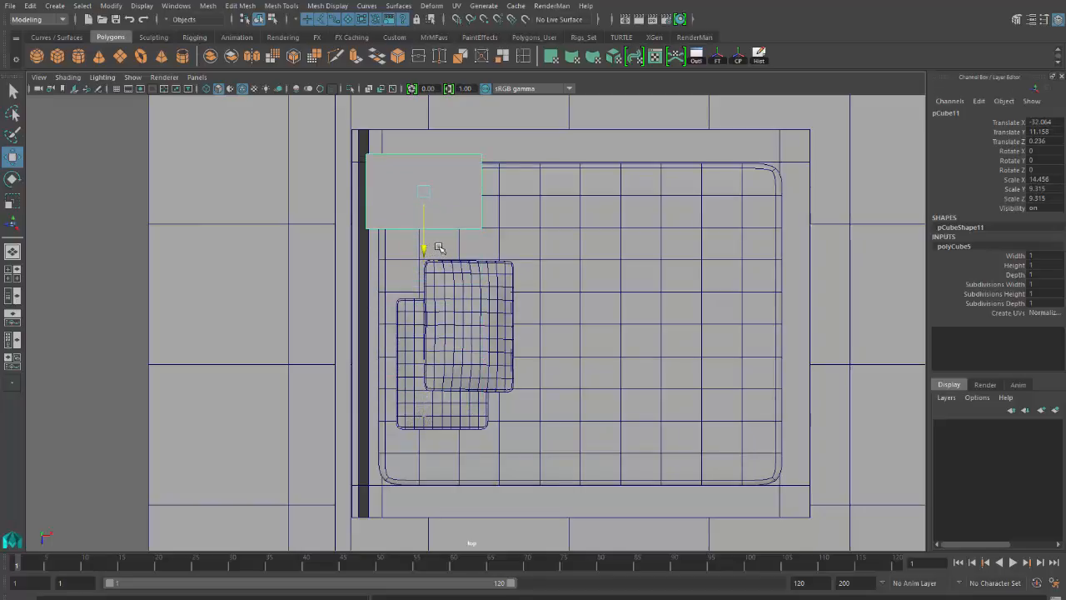
alt+middle_drag(507, 273, 507, 375)
drag(424, 352, 429, 258)
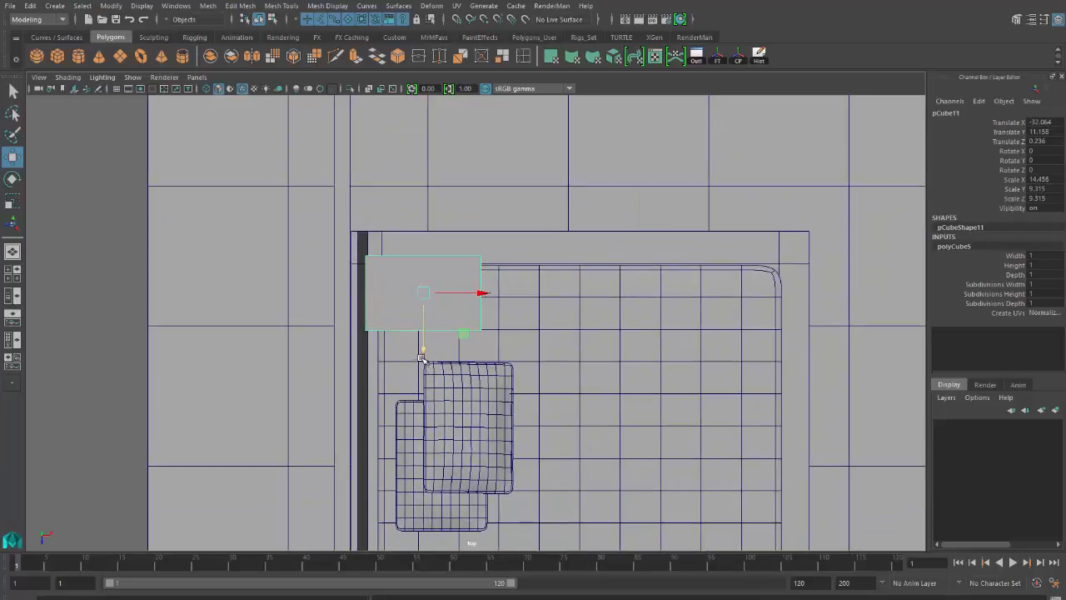
alt+middle_drag(429, 259, 424, 352)
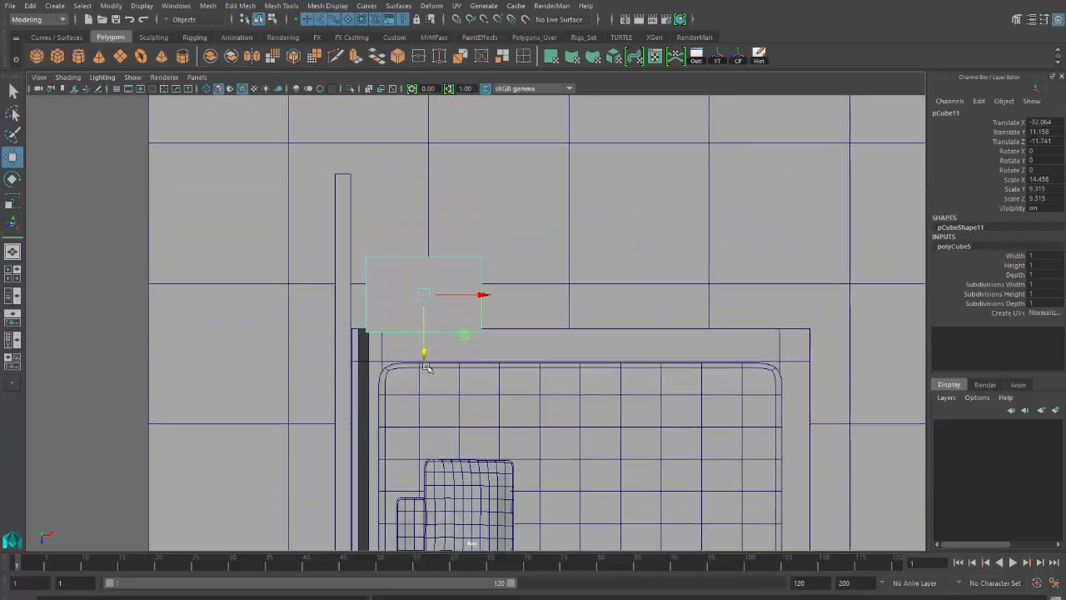
drag(428, 350, 428, 311)
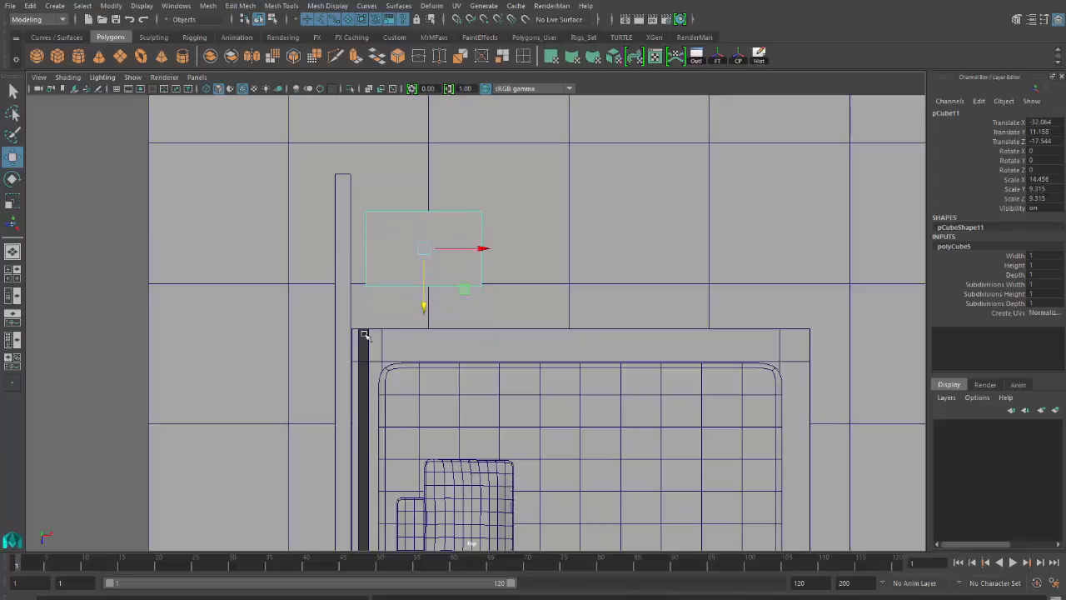
Stretch the cube to about 18.2 in Z and fit it between wall panel and bed frame at about X -33.6, Z -17.2.
key(r)
drag(425, 303, 423, 347)
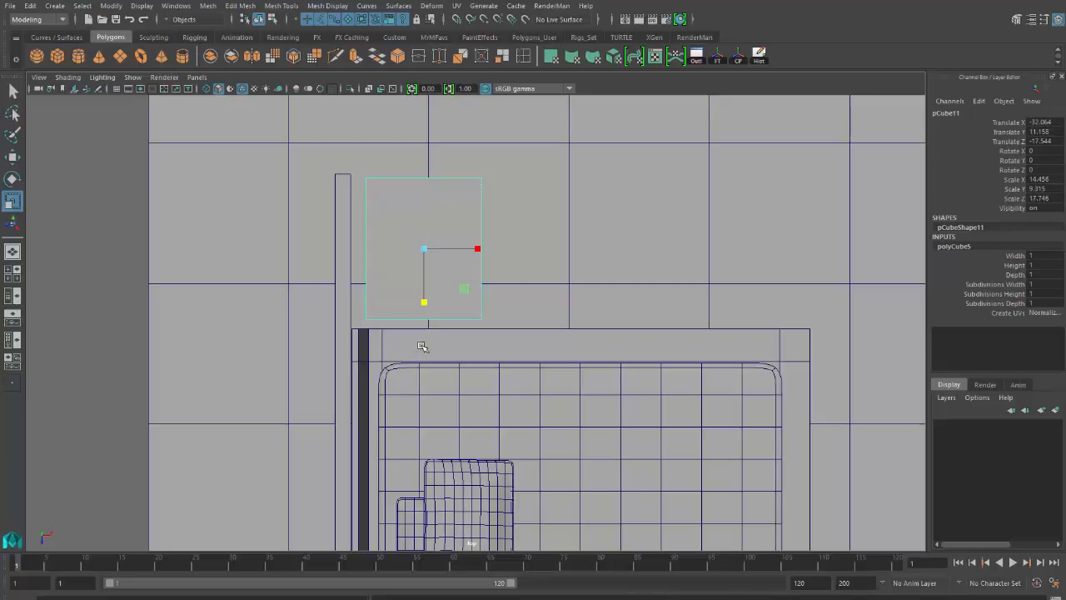
key(w)
drag(431, 302, 424, 315)
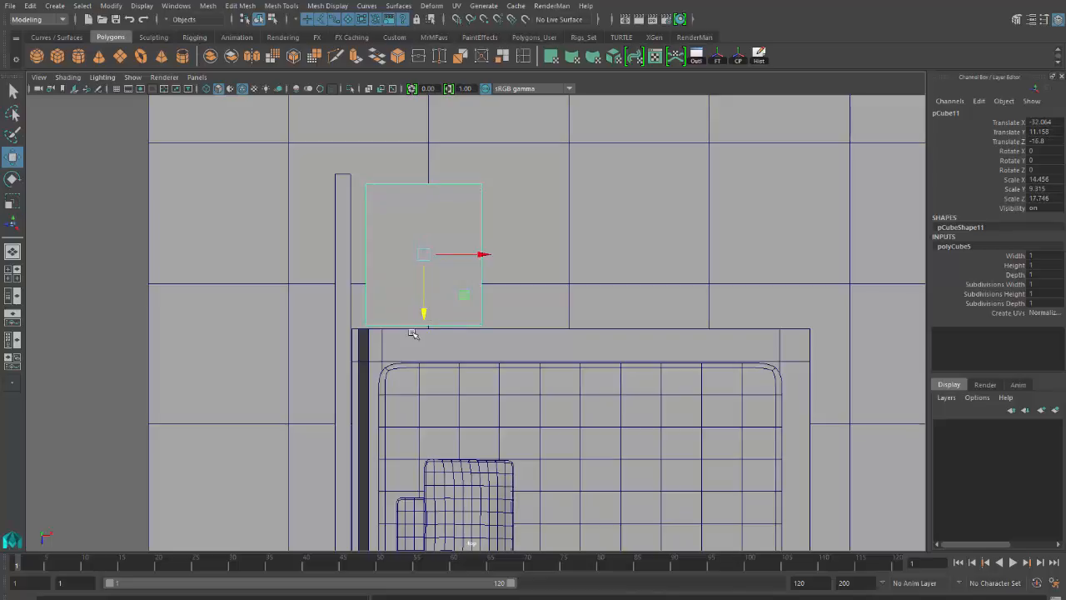
drag(482, 255, 470, 255)
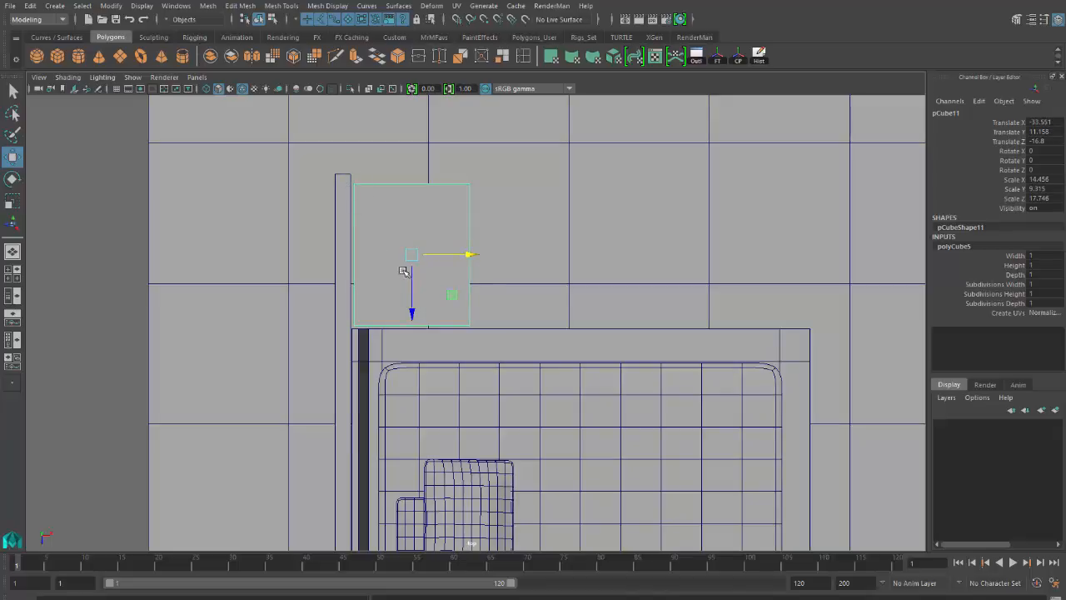
key(r)
drag(411, 306, 410, 300)
key(w)
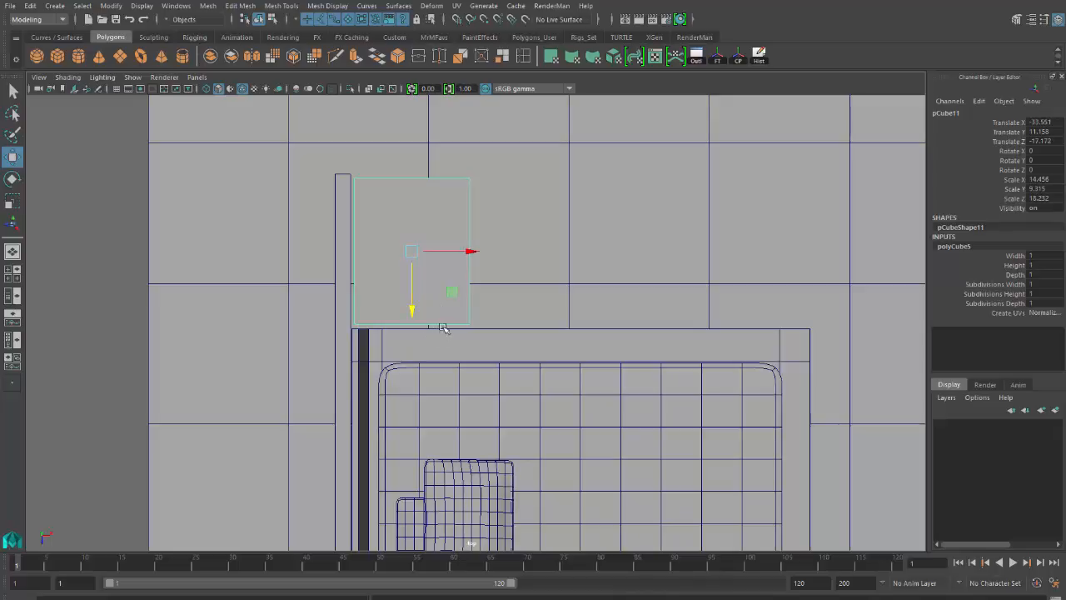
In the perspective view, raise the cube to about Y 14.6 and shift it to about Z -11.8, over the bed frame's side rail.
key(space)
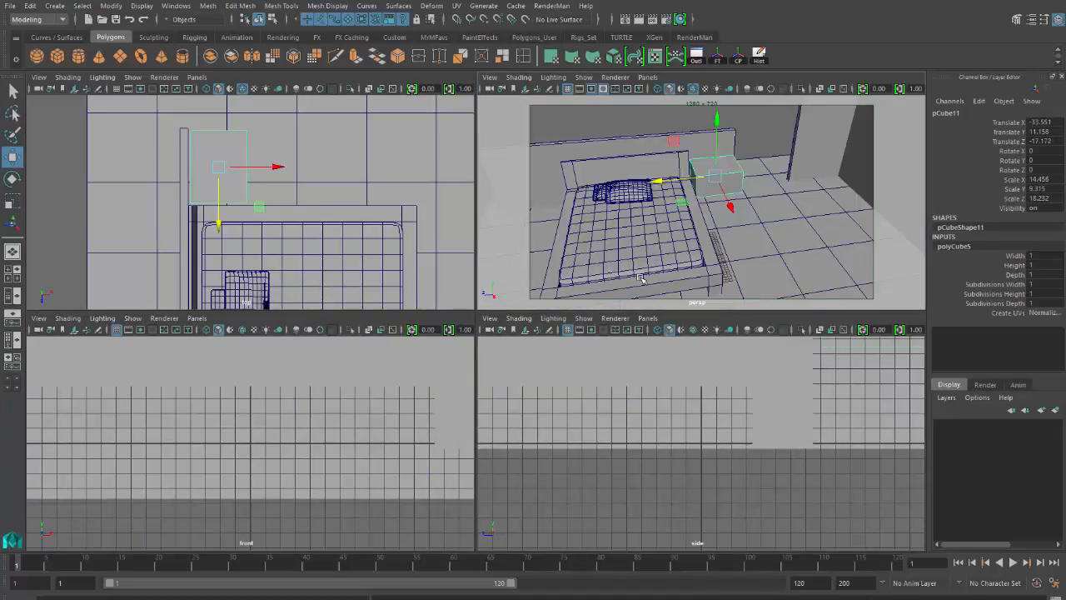
key(space)
mouse_move(578, 306)
alt+mouse_down()
mouse_move(559, 284)
mouse_move(561, 295)
alt+mouse_up()
alt+right_drag(565, 353, 574, 386)
alt+drag(548, 381, 539, 375)
drag(615, 335, 618, 312)
drag(618, 307, 617, 304)
alt+drag(588, 374, 489, 376)
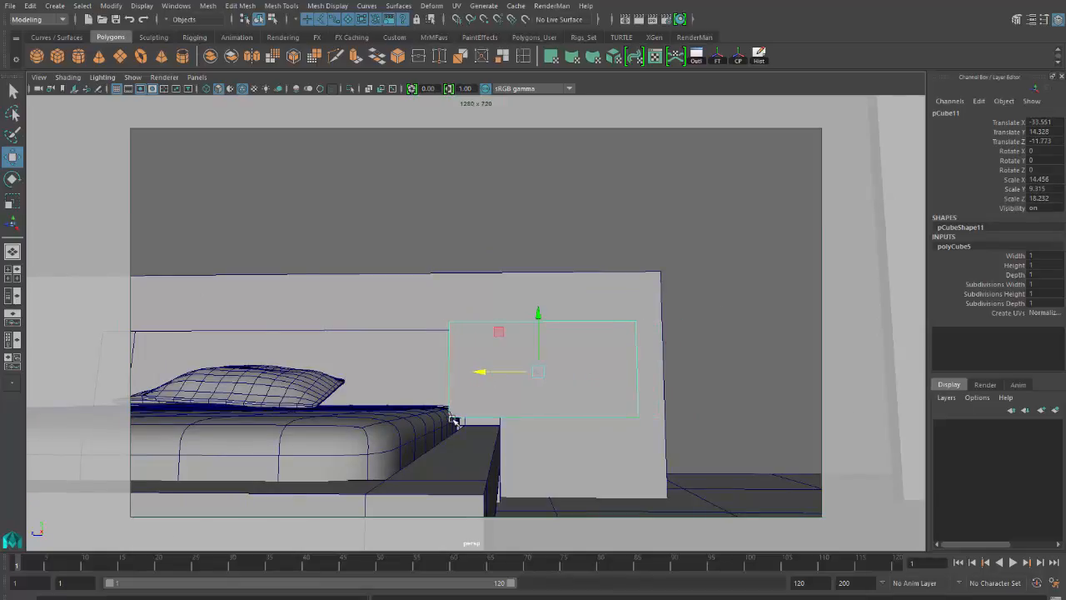
alt+drag(458, 418, 475, 416)
drag(619, 305, 618, 308)
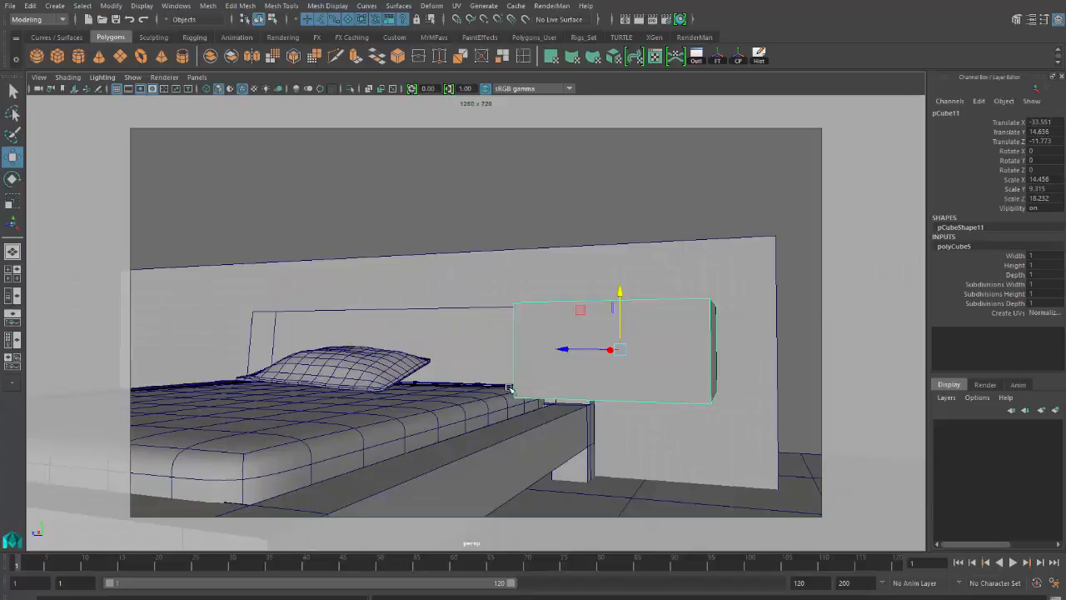
alt+drag(497, 401, 434, 412)
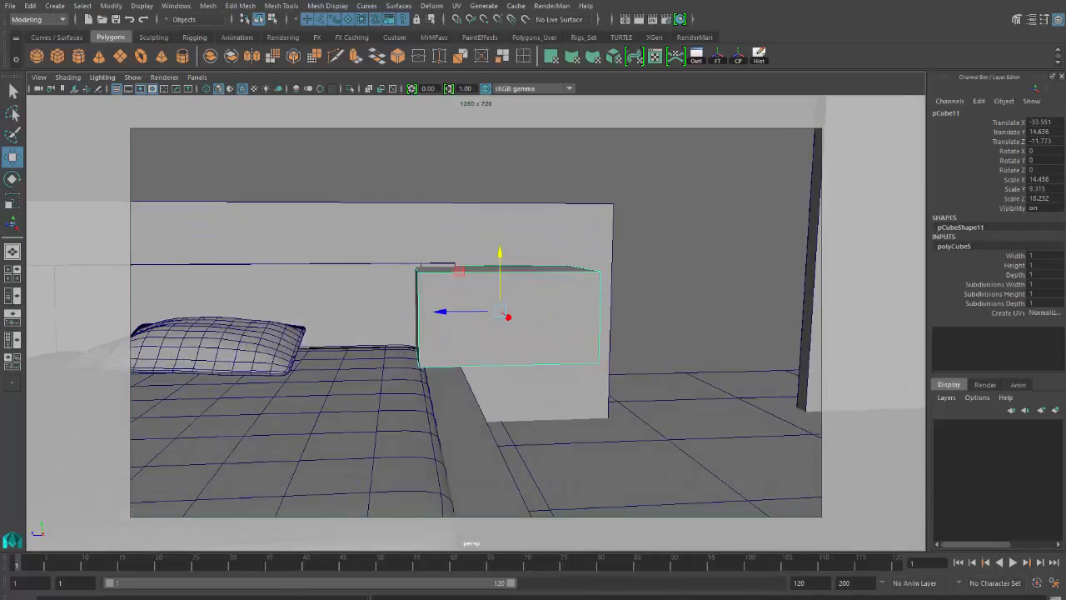
key(alt+Tab)
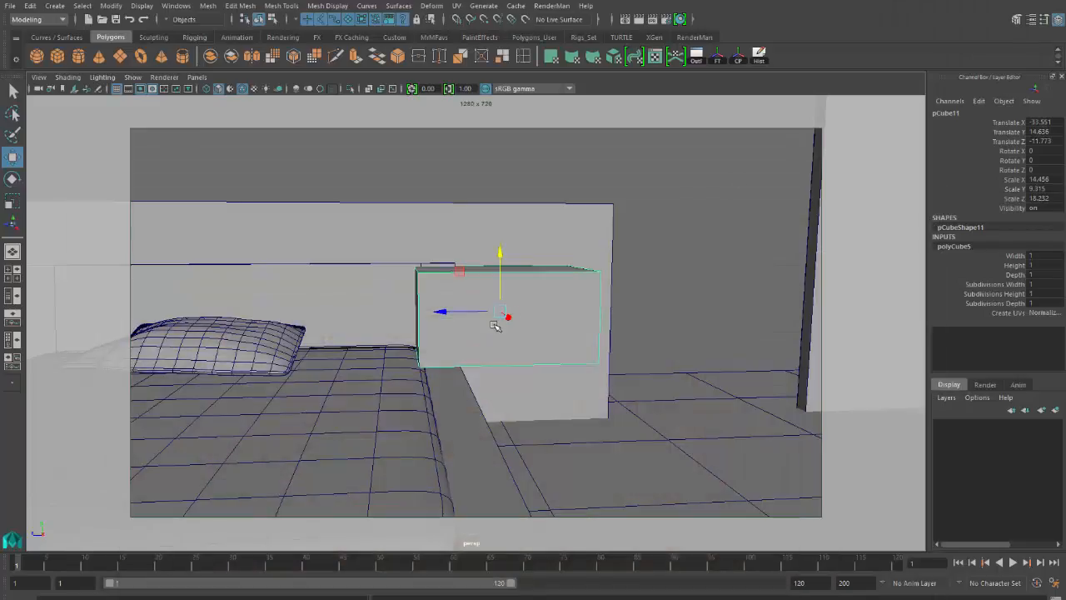
Flatten the cube to about 4.9 in Y and lower it to about Y 11.9.
key(r)
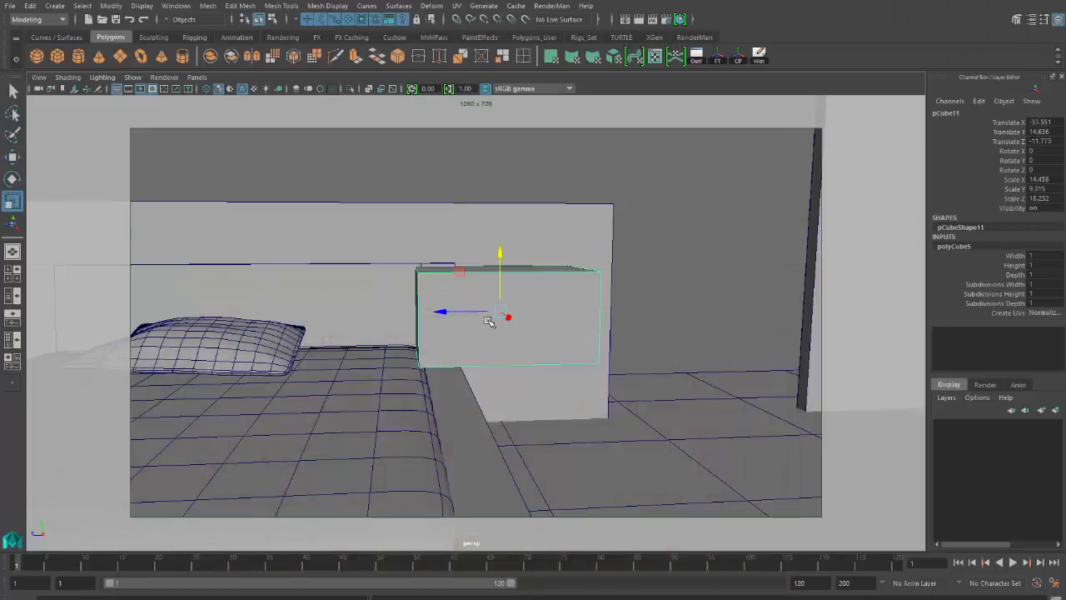
drag(500, 255, 504, 315)
key(w)
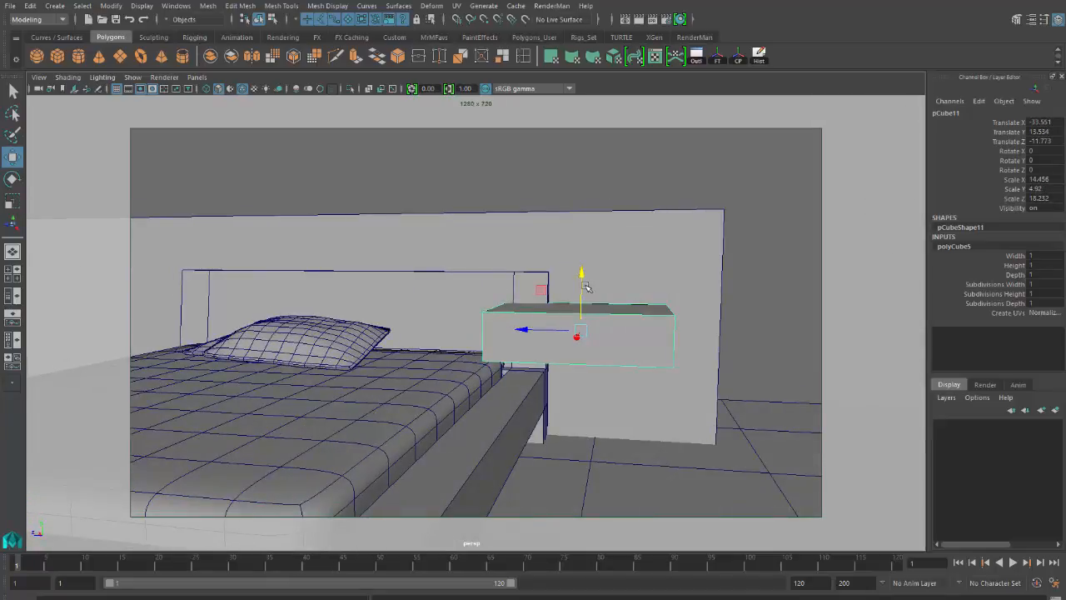
drag(583, 289, 582, 303)
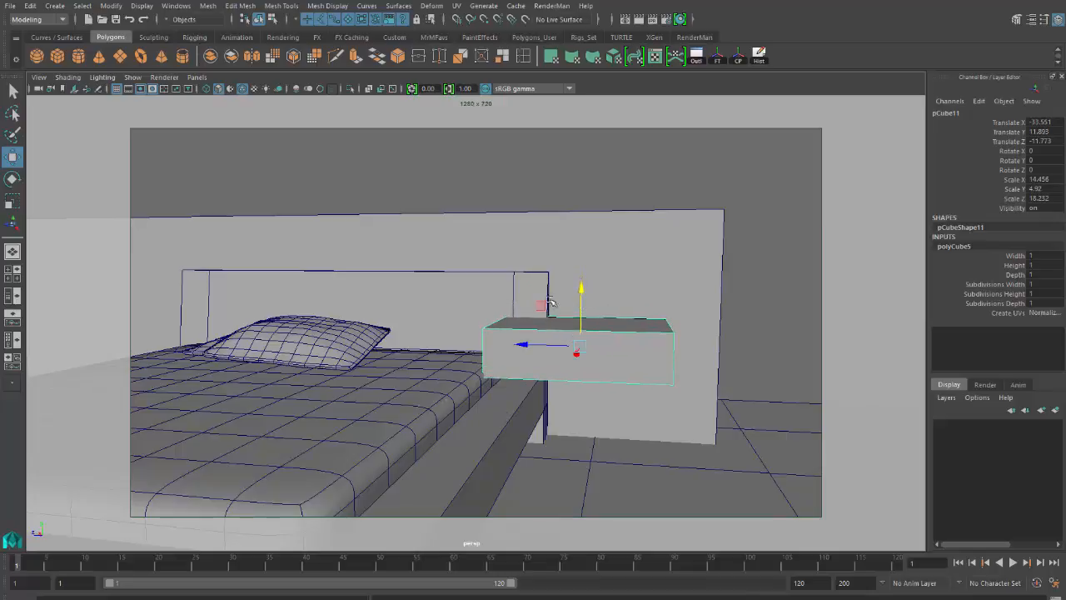
Compare with the bedroom reference photo, then thin the cube to about 4.35 in Y and move it to about Y 11.4, Z -17.0.
key(alt+Tab)
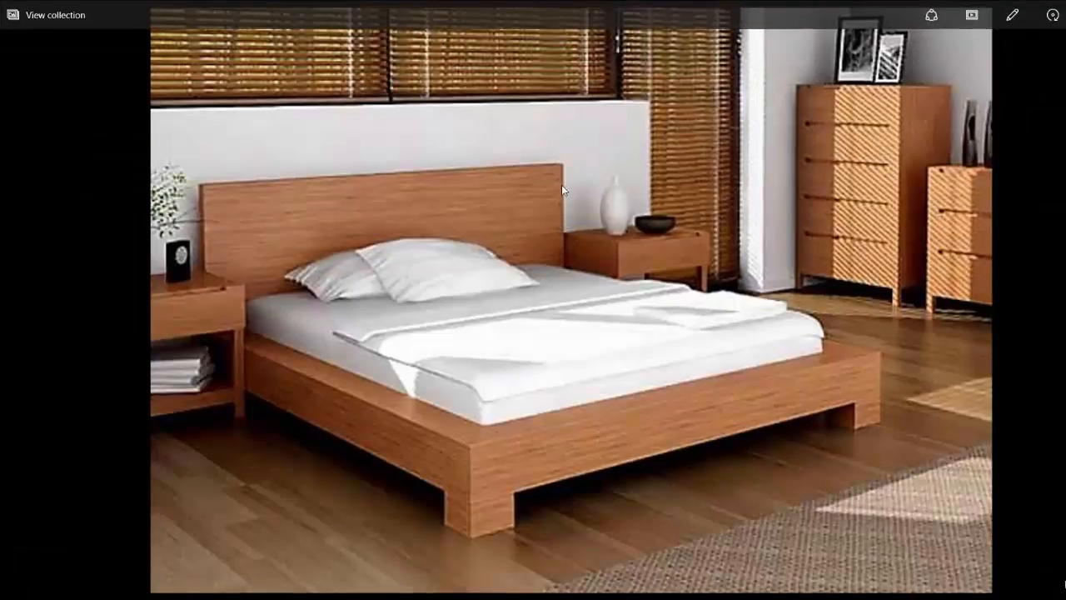
key(alt+Tab)
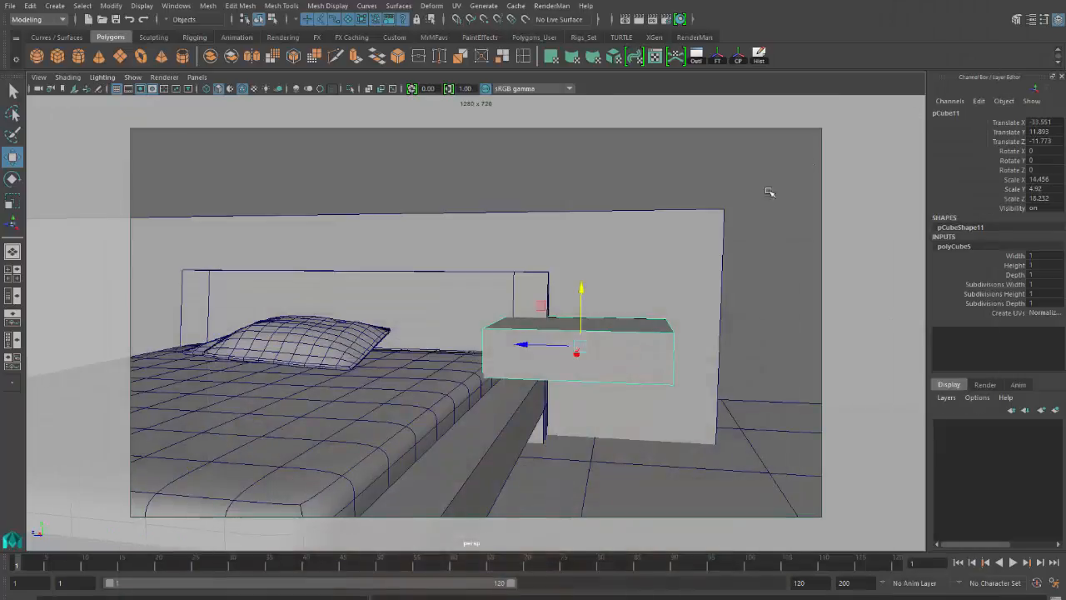
alt+drag(679, 238, 681, 240)
key(r)
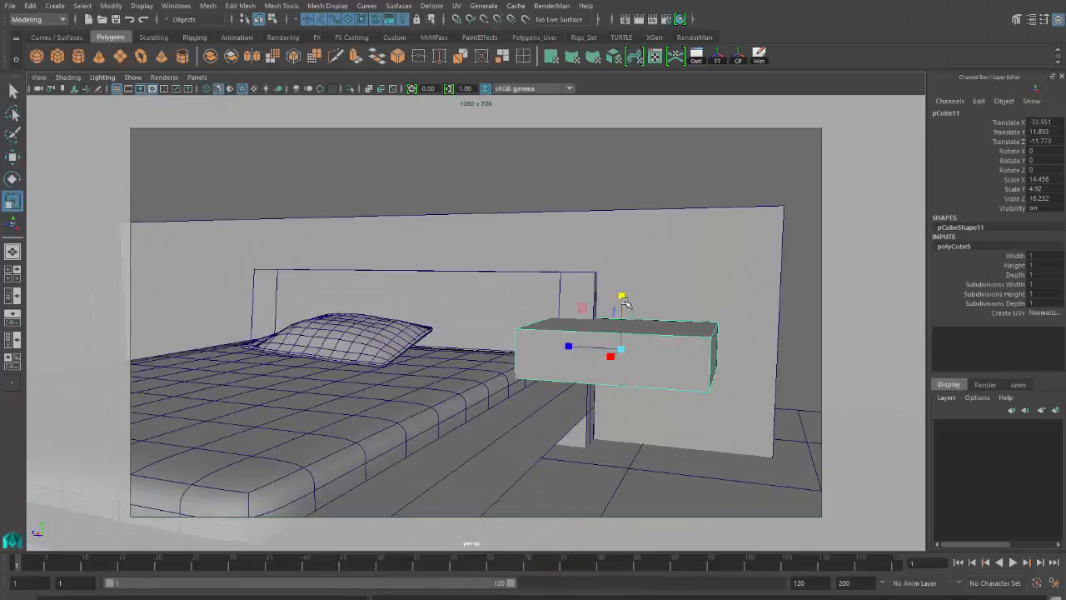
drag(624, 298, 625, 311)
key(w)
drag(565, 351, 635, 385)
drag(552, 281, 525, 321)
Stretch the cube to about 15.3 in X and shift it to about X -33.5.
key(r)
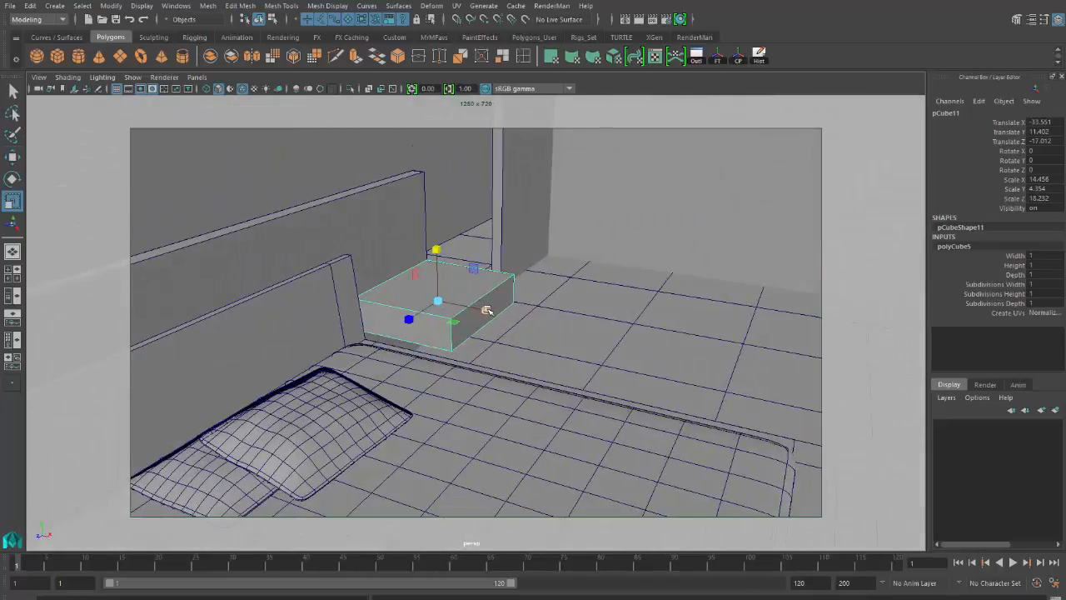
key(w)
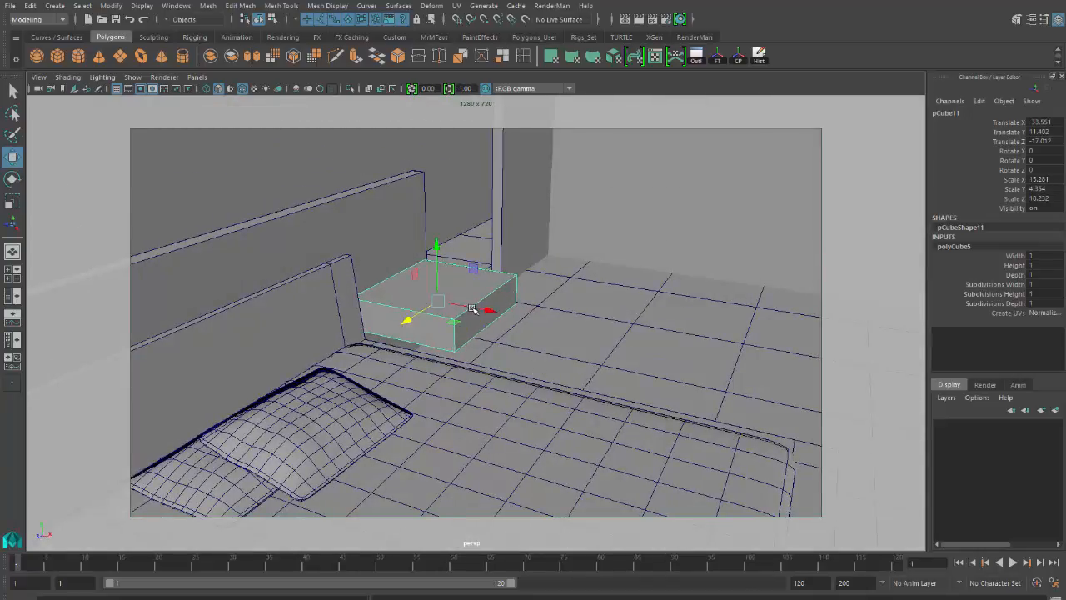
alt+drag(537, 342, 552, 397)
alt+drag(485, 406, 495, 445)
alt+right_drag(495, 445, 506, 458)
alt+drag(506, 458, 447, 409)
alt+drag(587, 331, 611, 344)
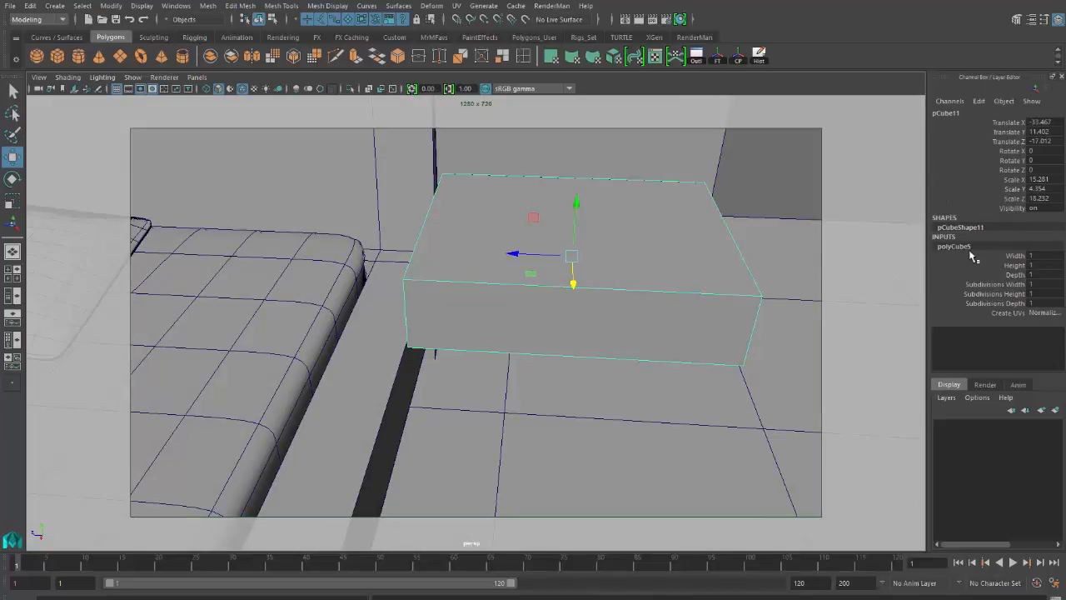
Set the cube's width subdivisions and depth subdivisions to 3 each.
click(998, 284)
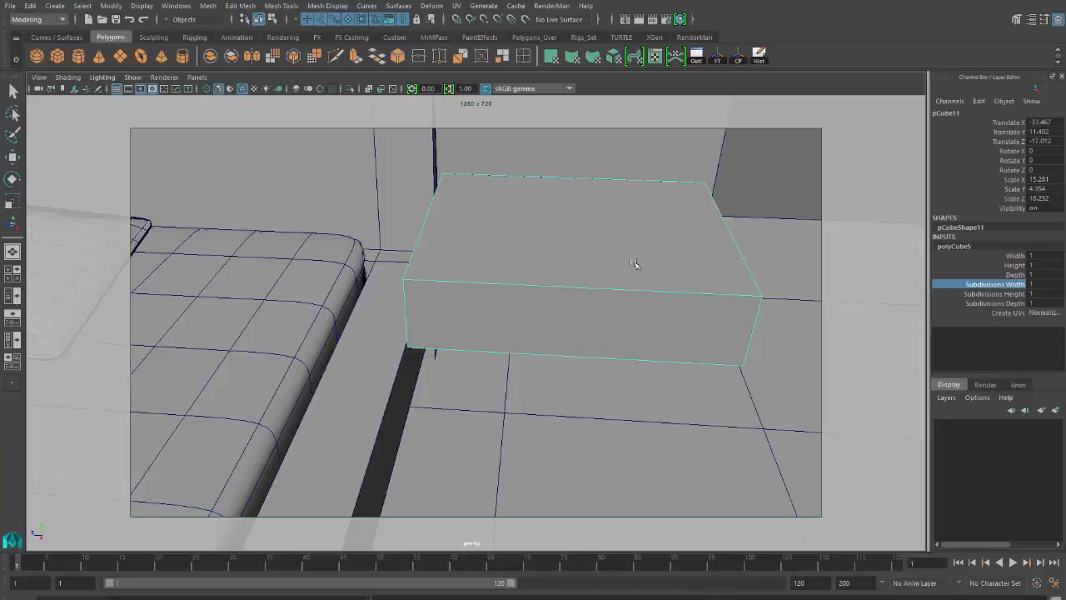
click(989, 294)
click(992, 285)
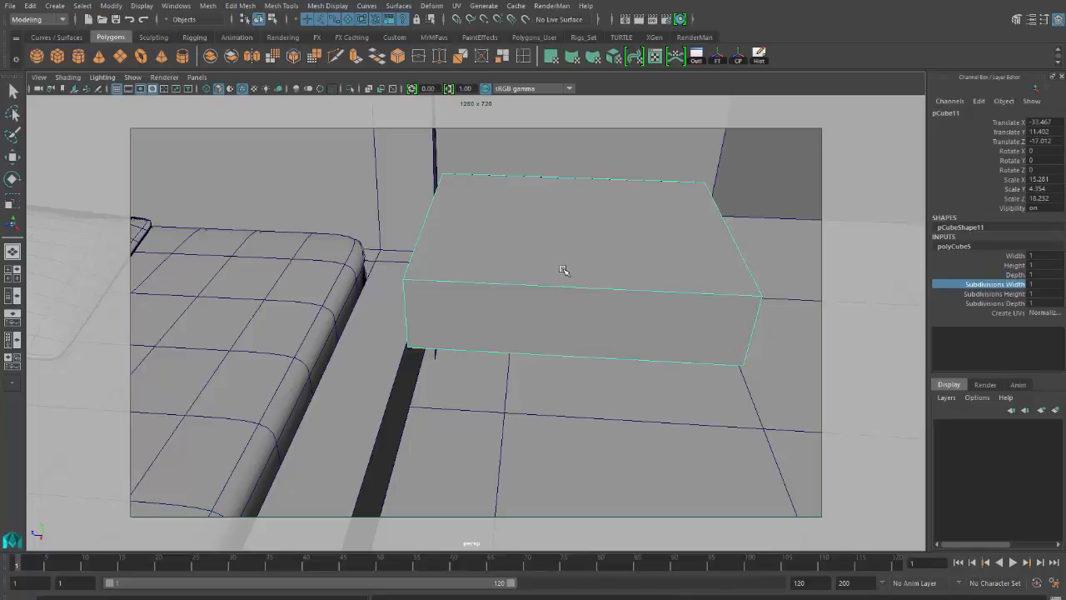
middle_drag(564, 269, 572, 267)
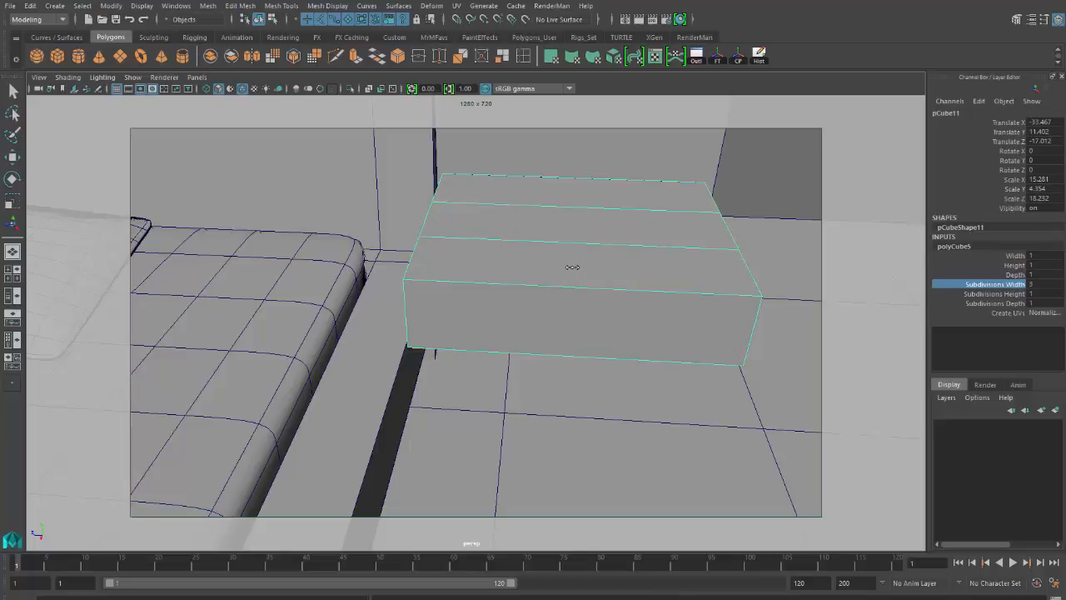
click(1004, 304)
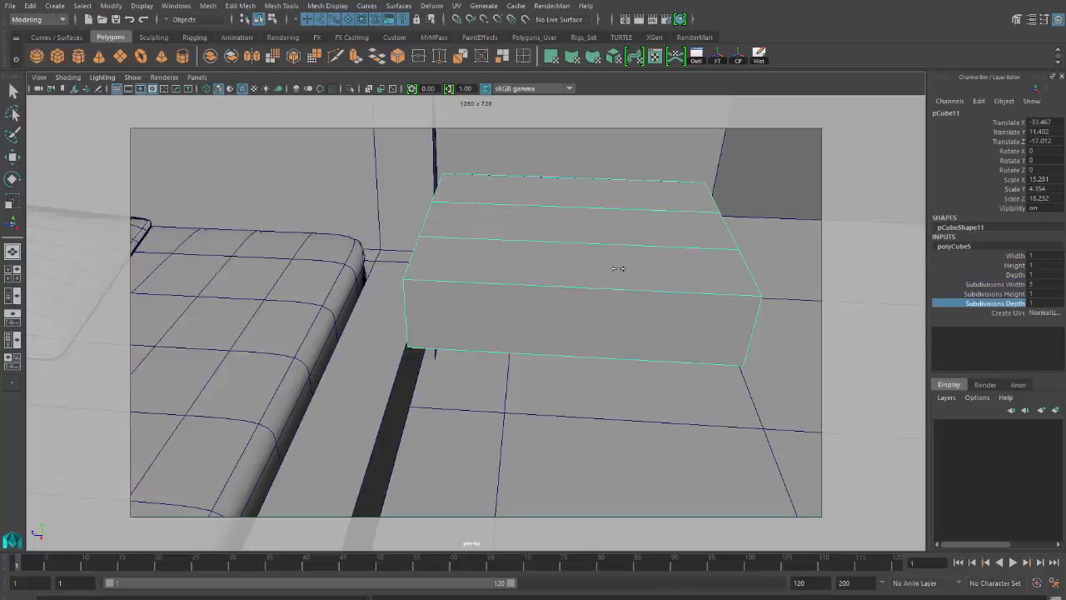
middle_drag(620, 268, 629, 269)
Select the two edge loops dividing the cube's depth and scale them apart along Z until they sit near the side edges.
alt+drag(493, 263, 514, 250)
right_click(546, 239)
click(546, 206)
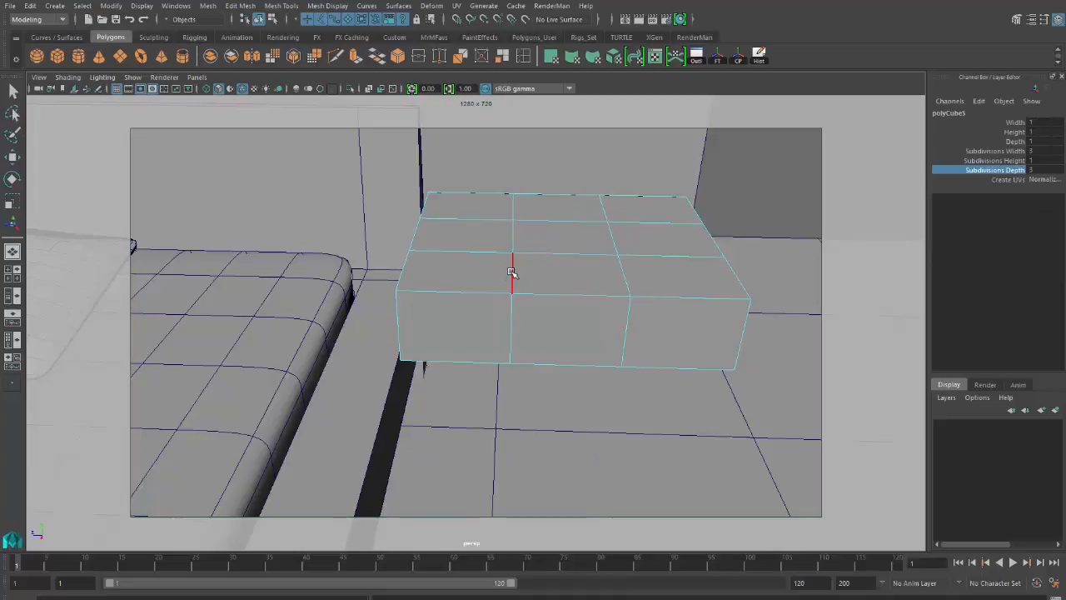
click(511, 275)
key(w)
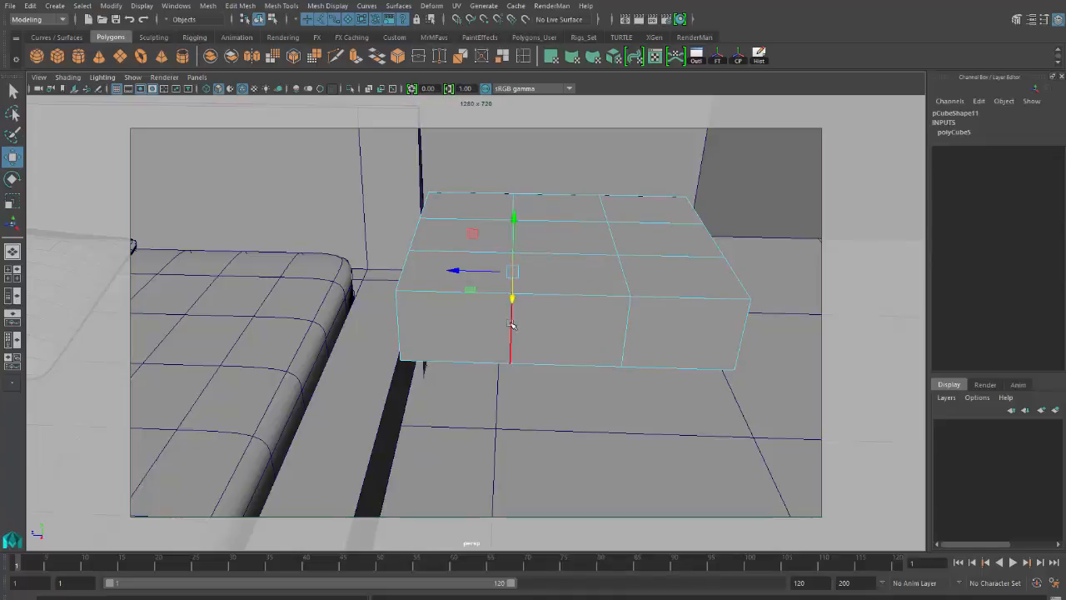
alt+drag(544, 305, 584, 337)
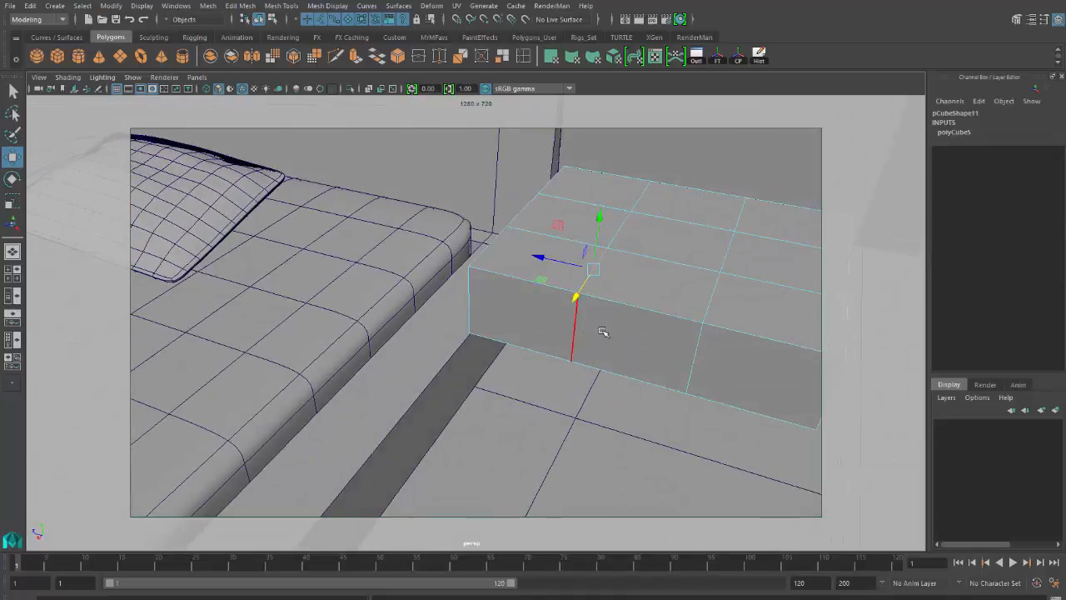
double_click(573, 331)
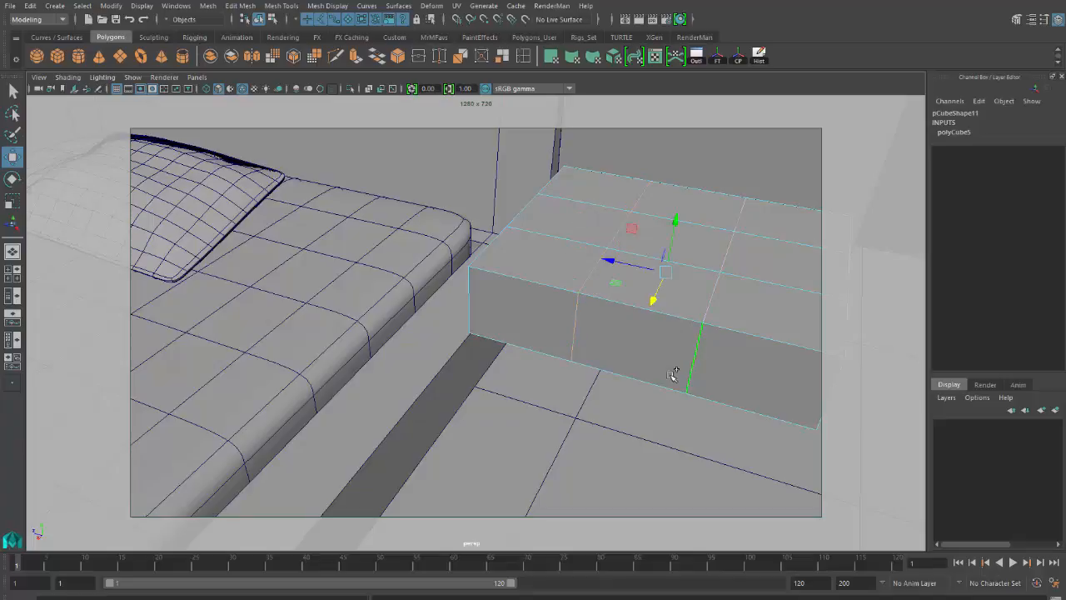
alt+drag(581, 375, 513, 386)
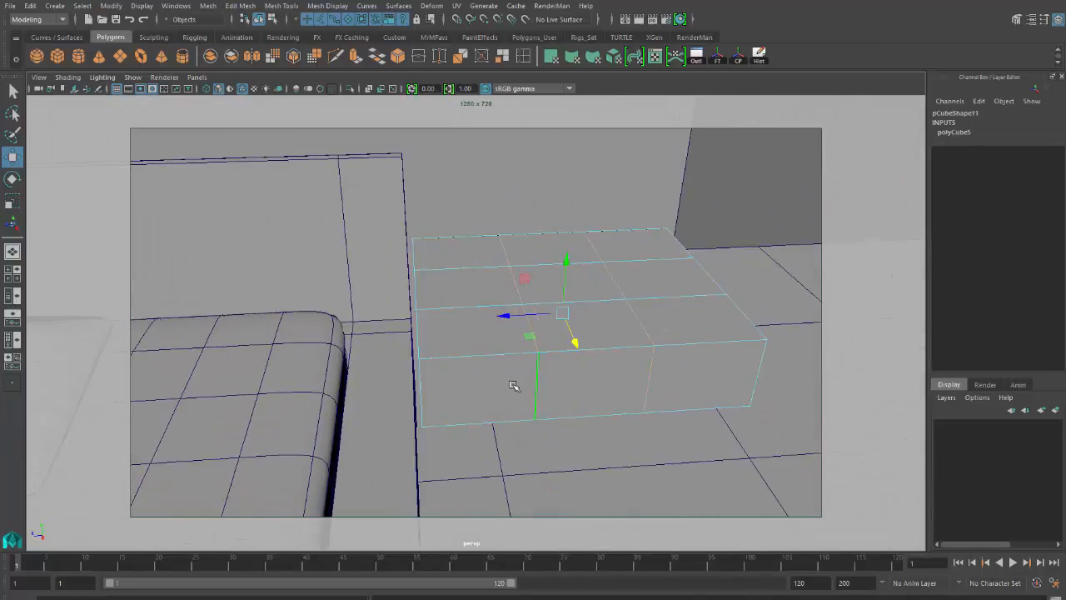
key(r)
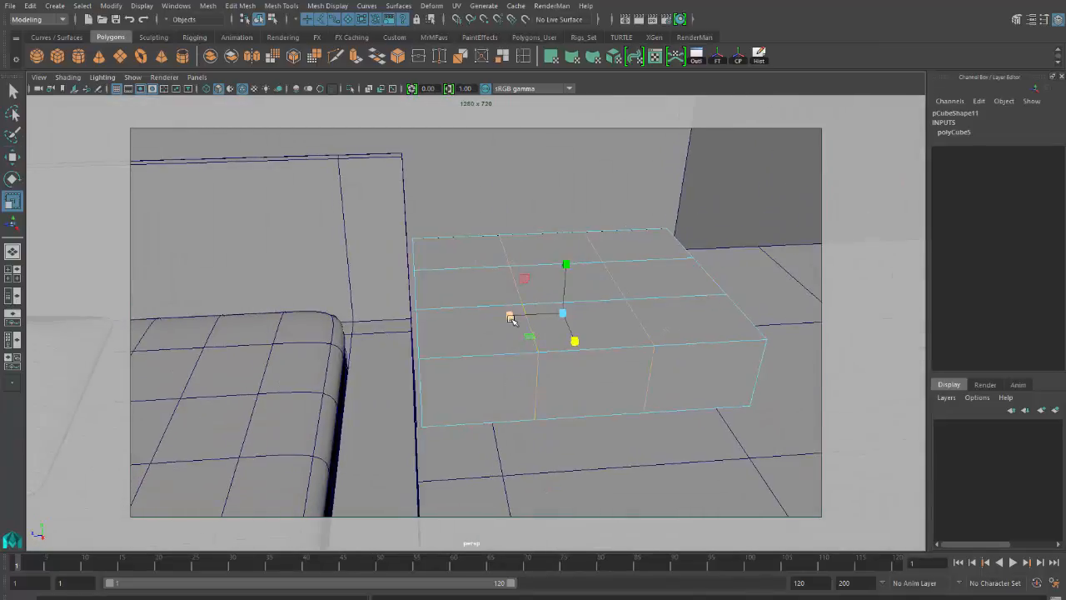
drag(499, 317, 423, 351)
Select the two edge loops dividing the cube's width and scale them apart along X to near the front and back edges.
alt+drag(442, 389, 496, 394)
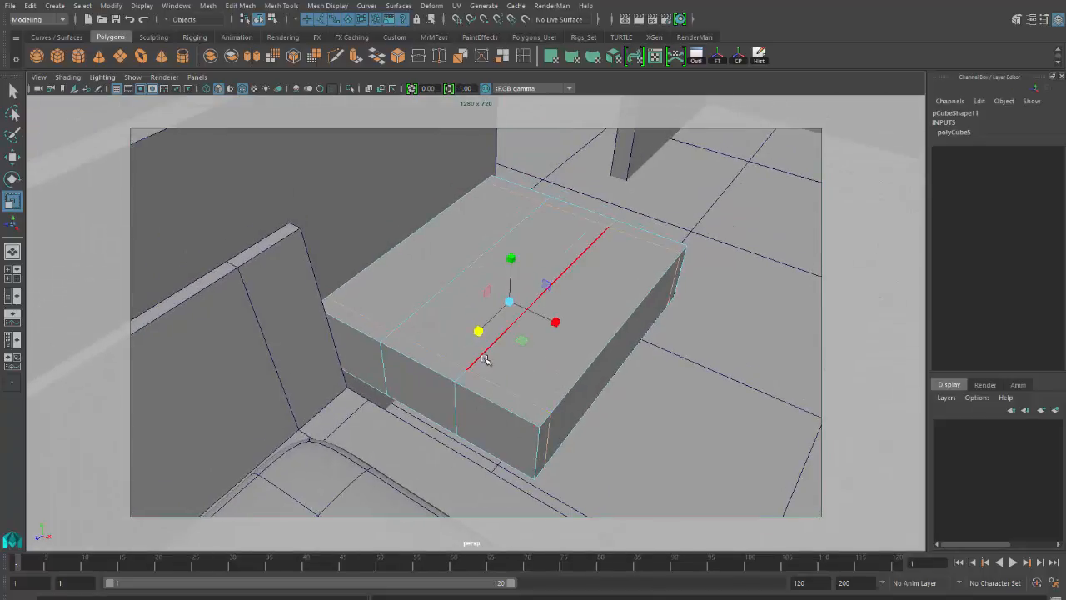
double_click(481, 358)
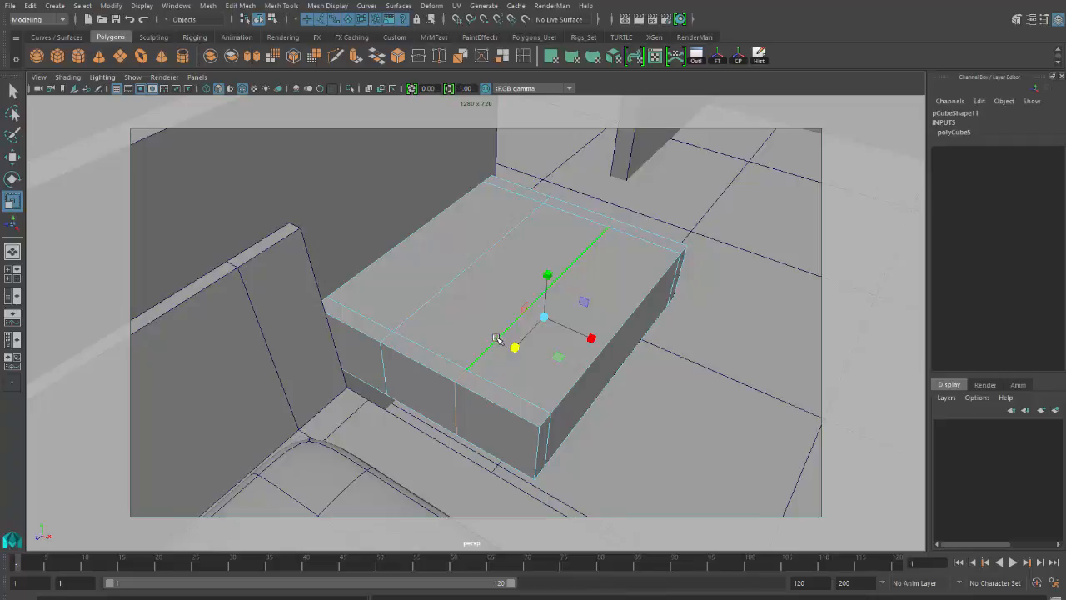
shift+click(448, 284)
drag(556, 324, 600, 421)
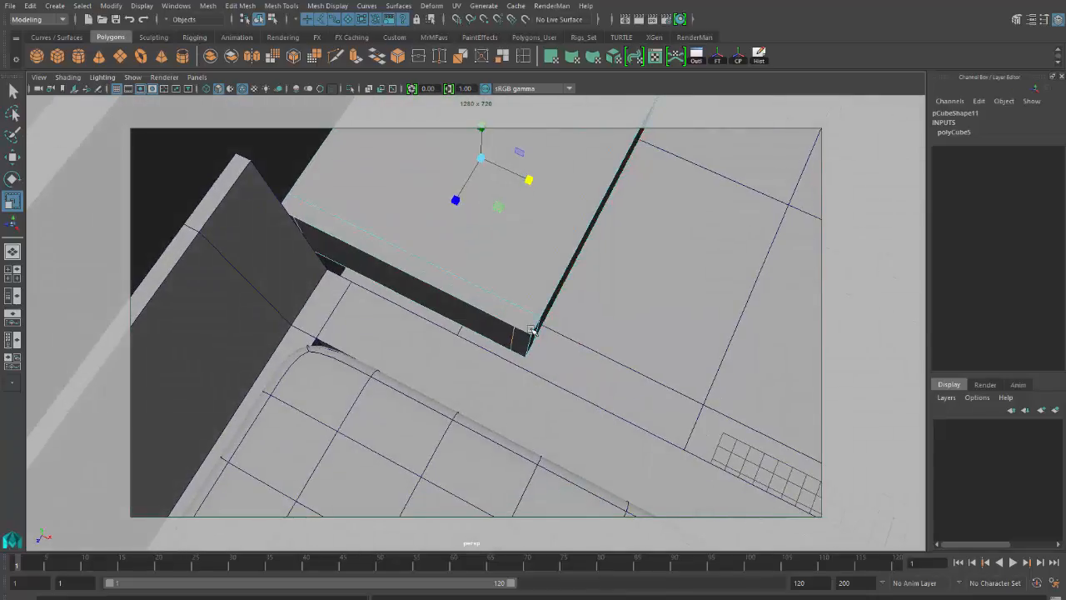
alt+drag(555, 312, 604, 391)
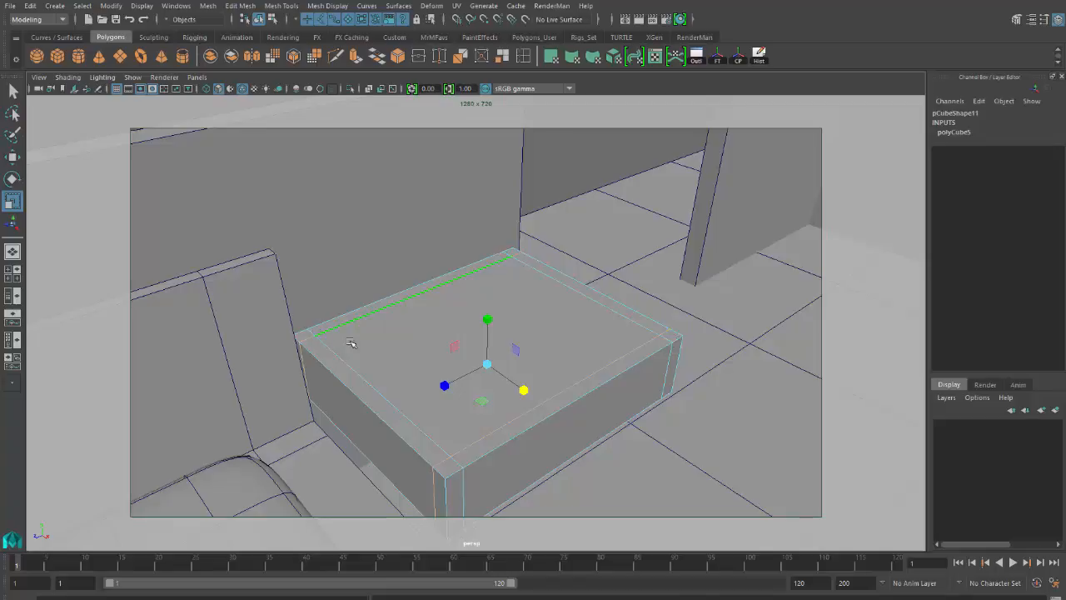
alt+drag(544, 389, 547, 397)
alt+middle_drag(548, 397, 502, 327)
Return to object mode, select the tabletop cube and isolate it to expose its underside.
right_drag(589, 269, 658, 253)
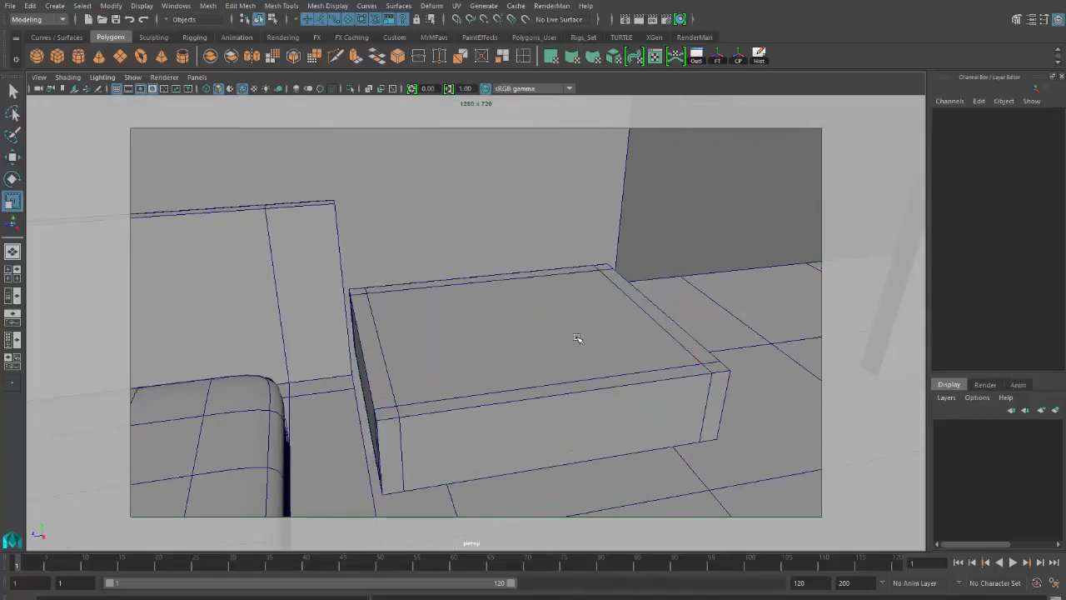
click(600, 398)
alt+middle_drag(618, 416, 491, 332)
alt+drag(445, 349, 535, 310)
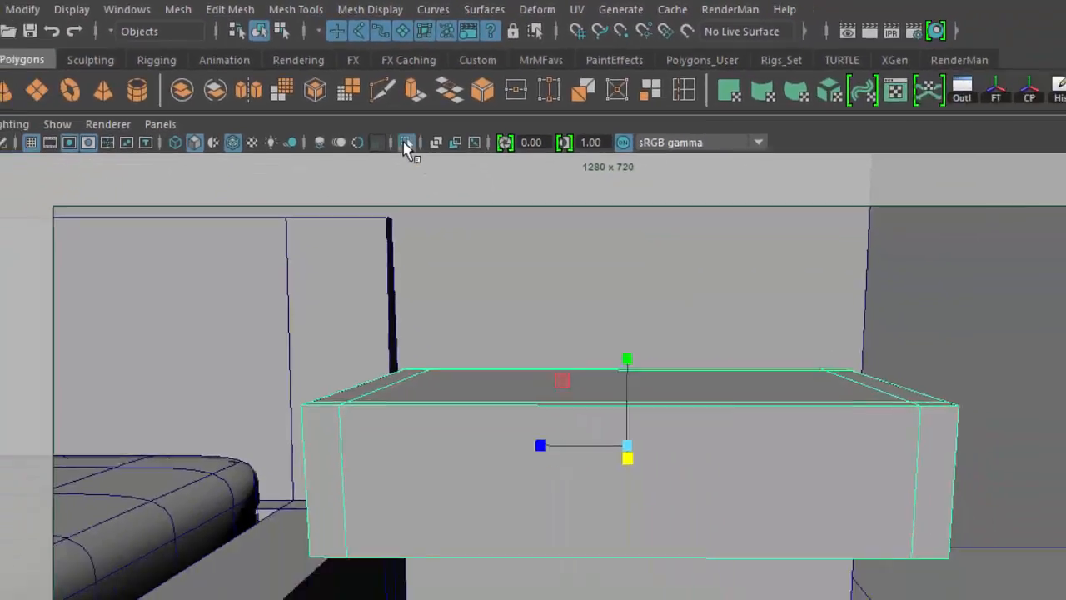
click(406, 143)
mouse_move(410, 289)
alt+mouse_down()
mouse_move(452, 286)
mouse_move(416, 278)
alt+mouse_up()
alt+right_drag(431, 305, 469, 364)
alt+drag(469, 364, 427, 319)
Select the four small corner faces on the underside of the tabletop.
right_drag(403, 310, 419, 305)
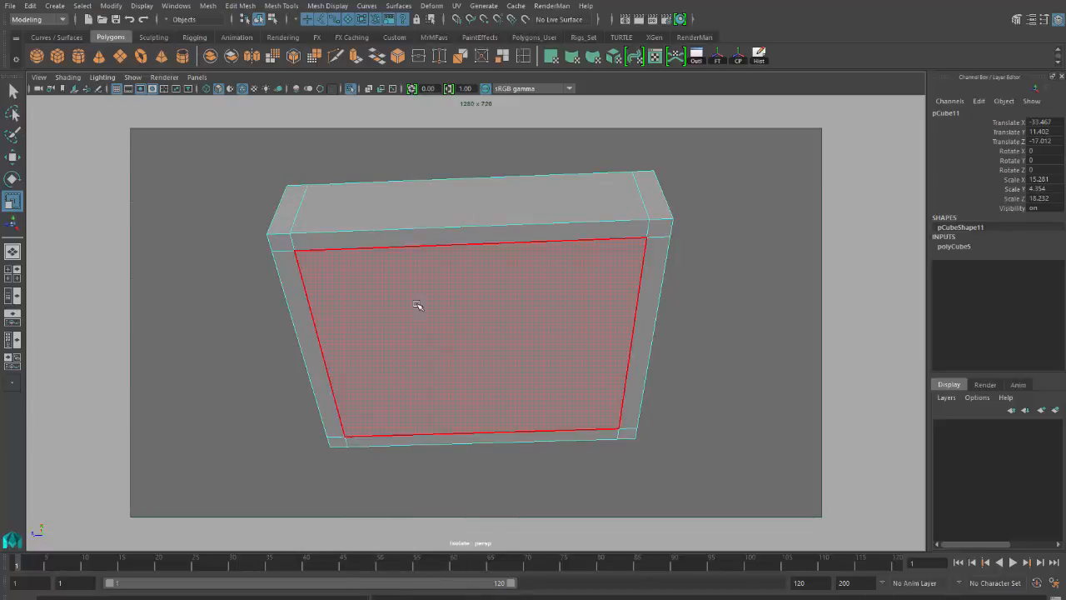
click(281, 243)
shift+click(339, 442)
shift+click(628, 432)
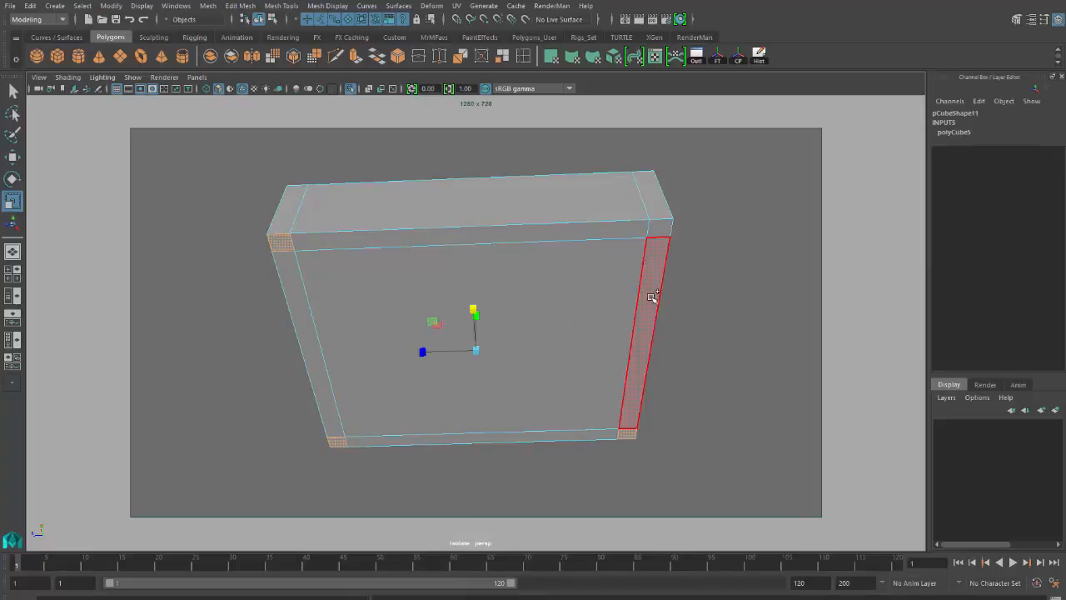
shift+click(659, 227)
alt+drag(454, 323, 512, 386)
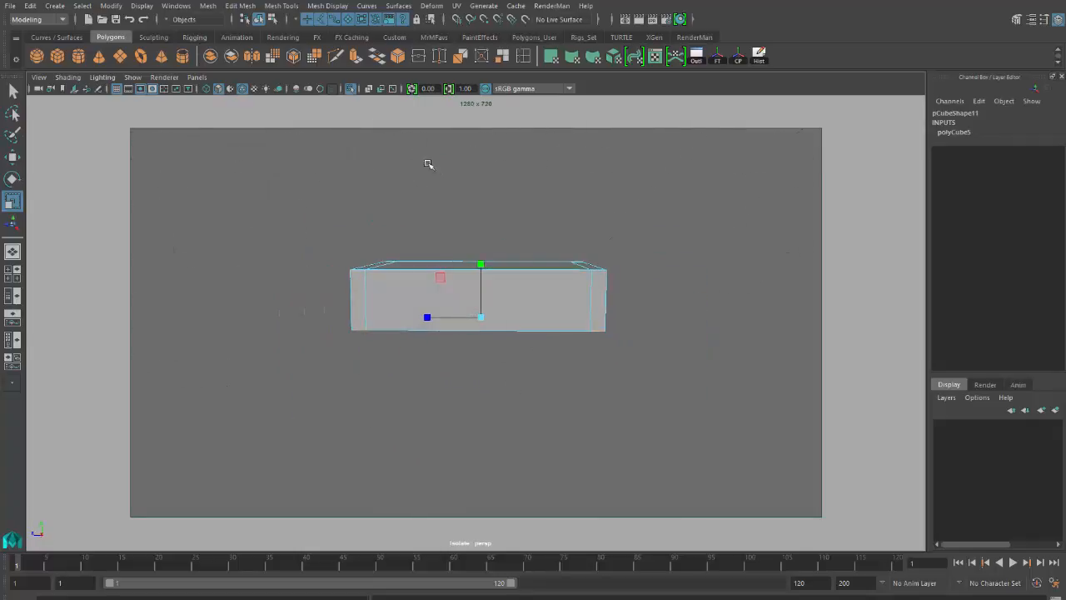
Show the whole scene again and extrude the four corner faces down about 9.34 to form table legs reaching the floor.
click(351, 88)
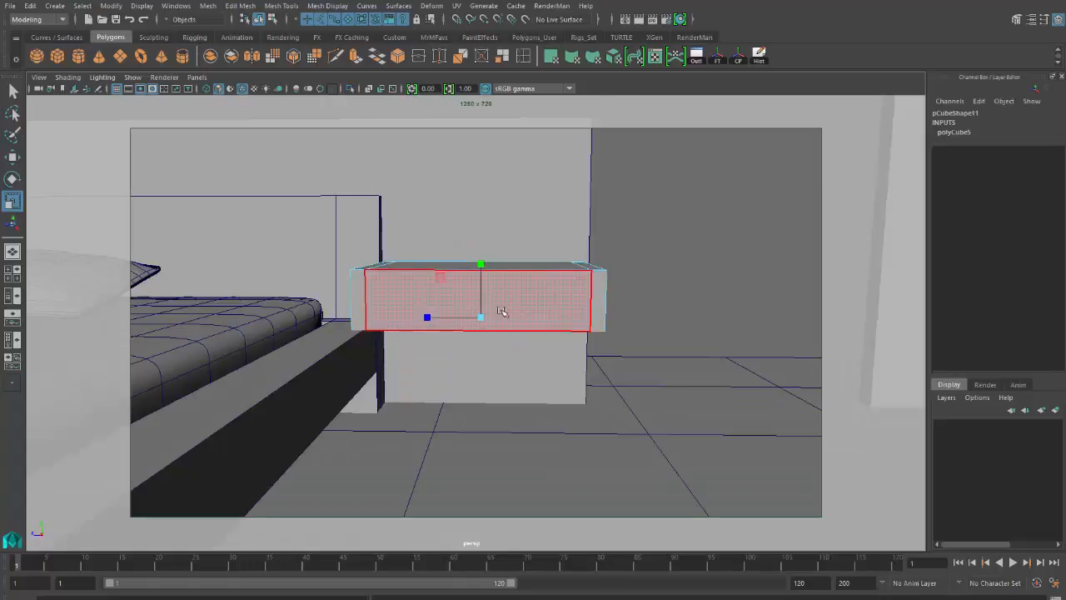
alt+drag(505, 311, 481, 309)
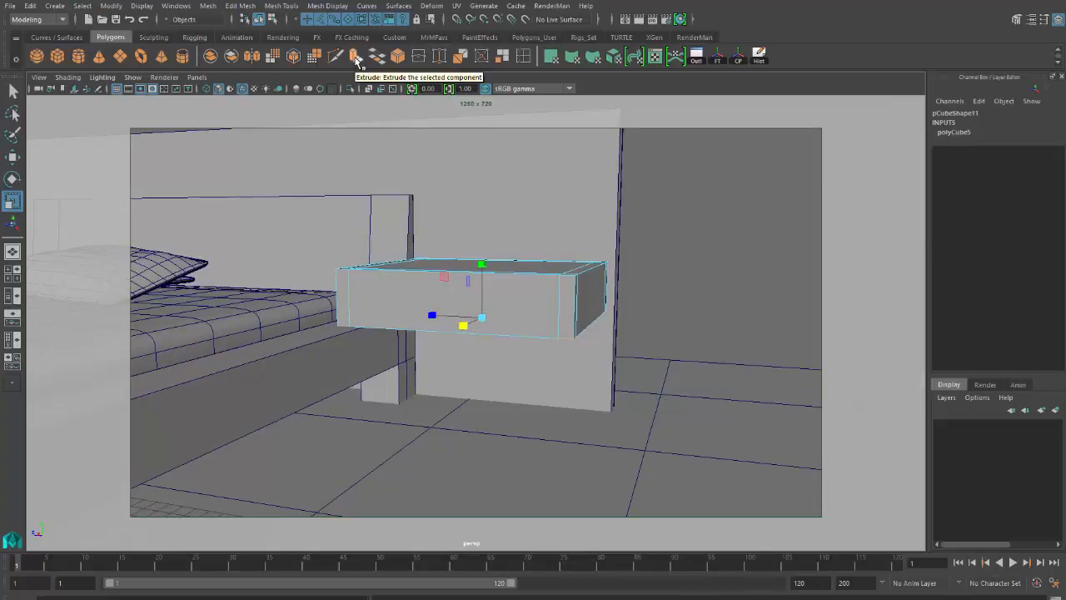
click(356, 57)
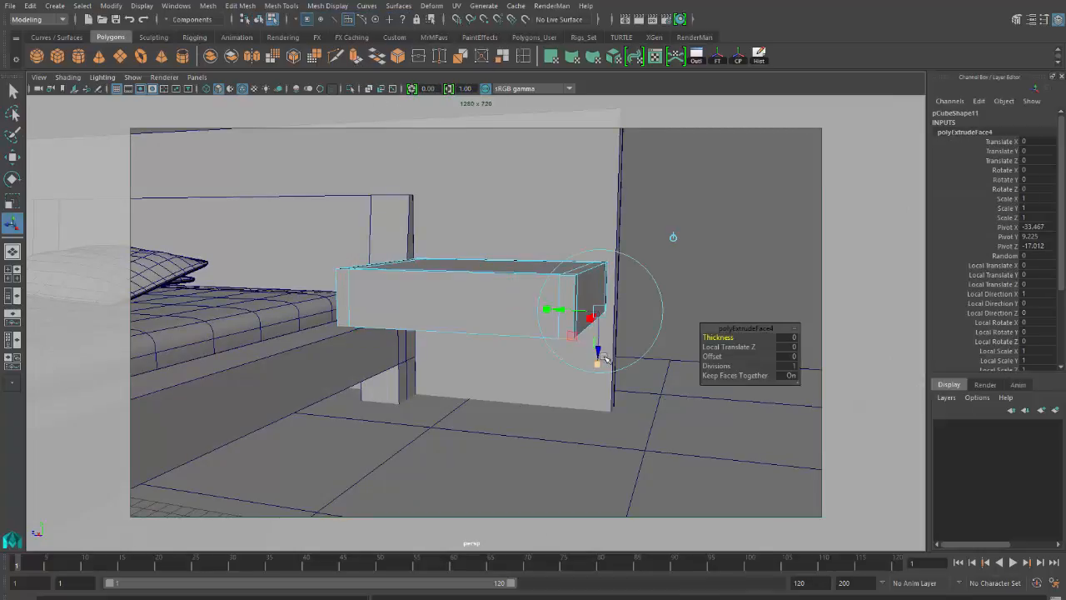
drag(598, 350, 594, 449)
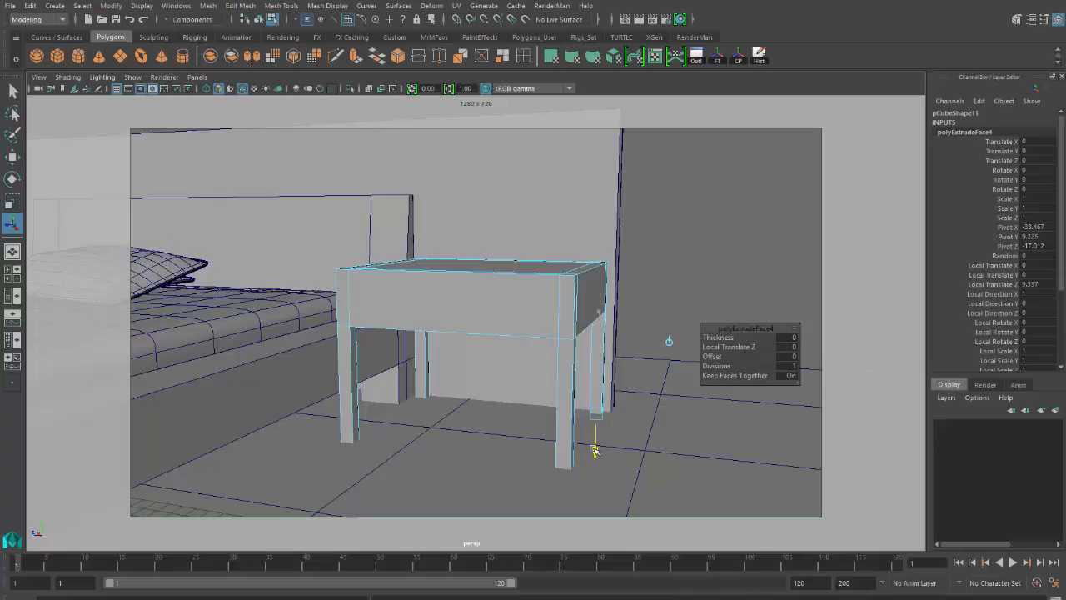
drag(594, 451, 595, 451)
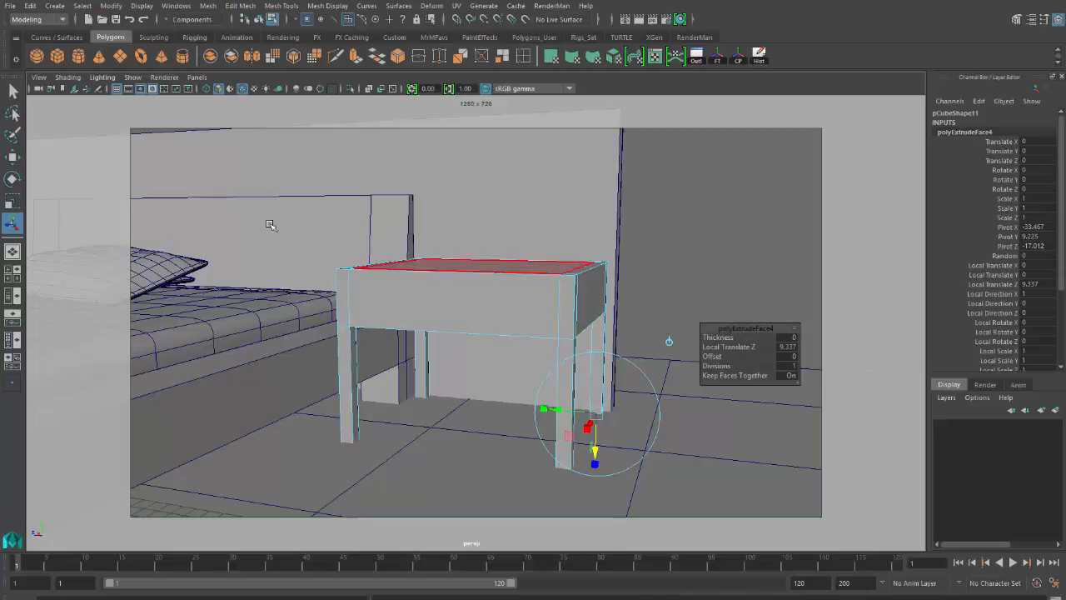
click(11, 158)
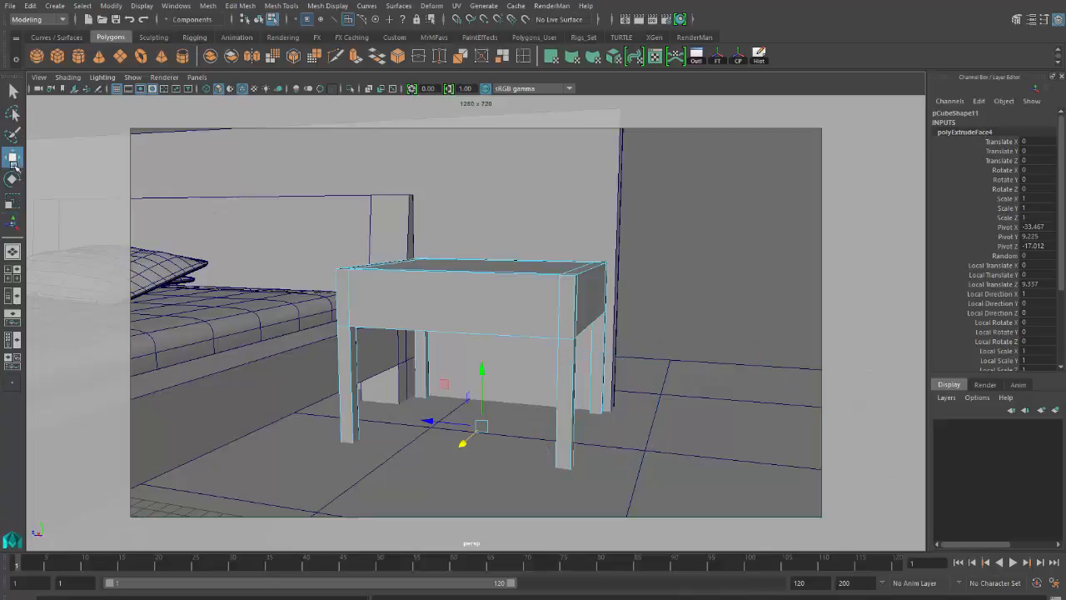
Return the table to object mode and inspect its legs and tabletop from the bed side.
alt+drag(351, 406, 379, 441)
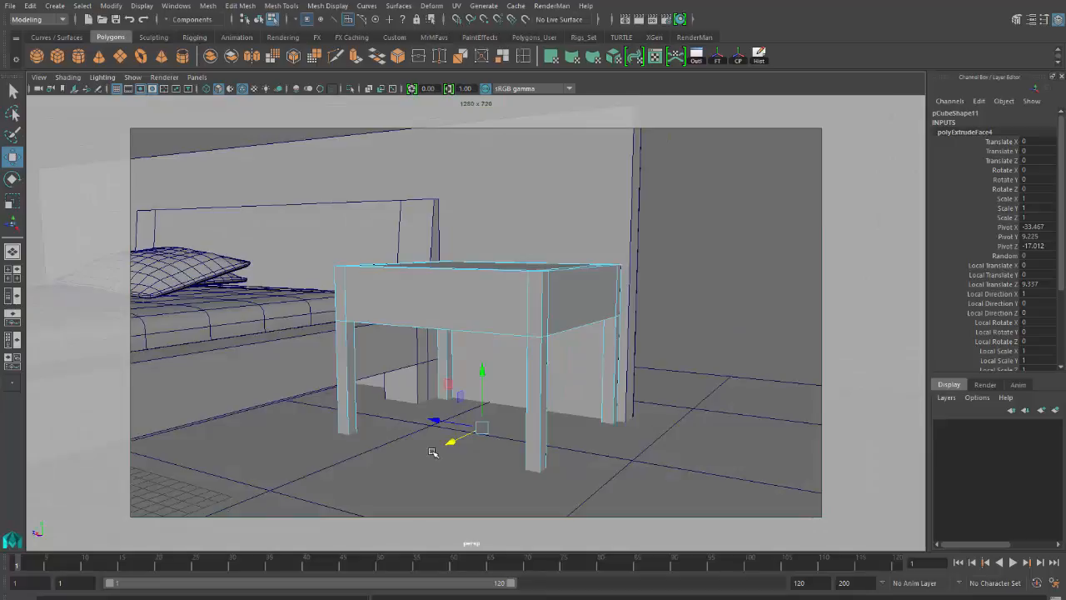
alt+drag(459, 428, 505, 394)
right_drag(512, 269, 597, 253)
alt+drag(628, 289, 583, 351)
scroll(574, 382, up, 5)
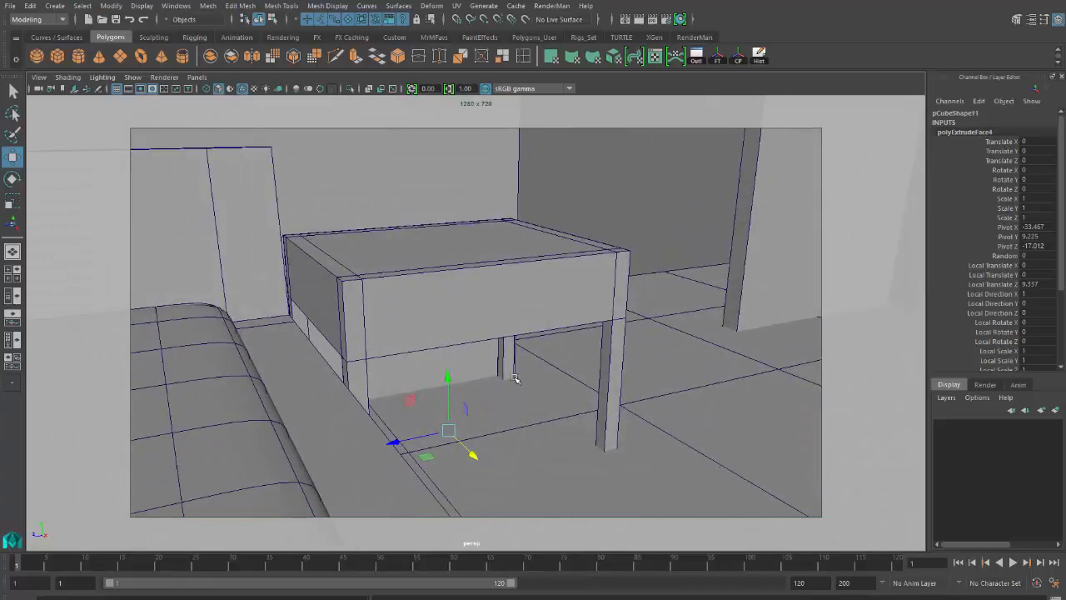
alt+drag(514, 378, 485, 379)
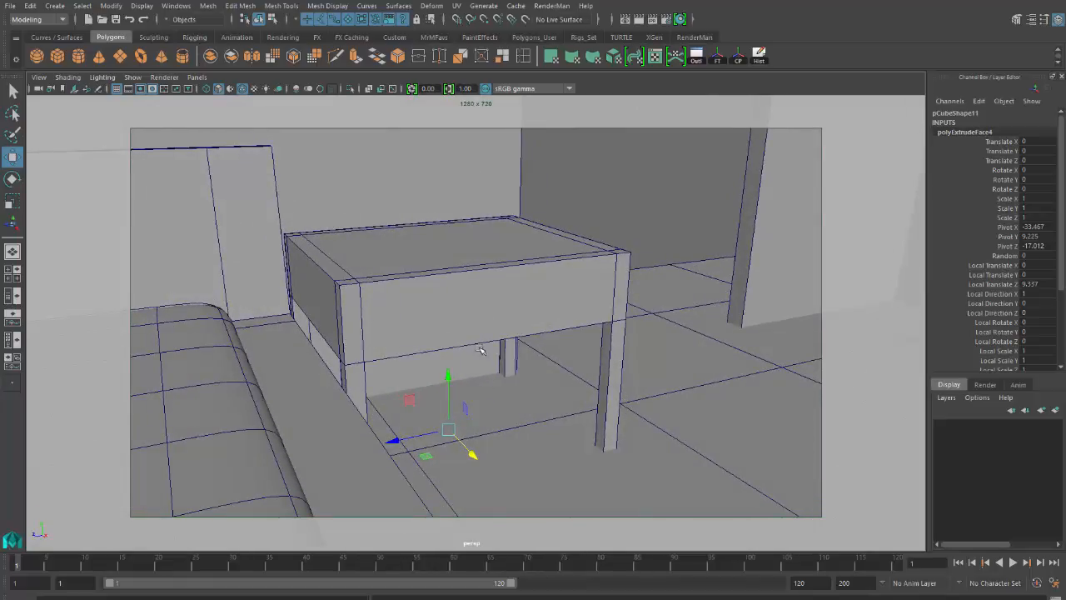